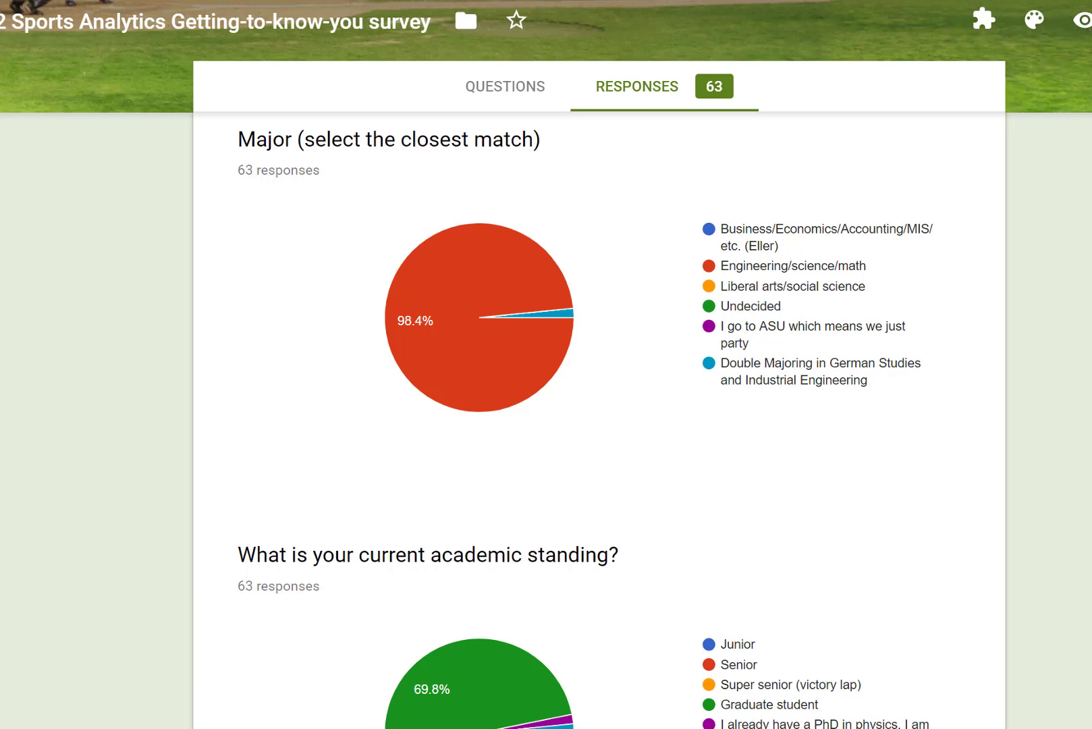
Review the survey responses on major, academic standing, sports of interest, analytics knowledge, Moneyball and the greatest athlete of all time
scroll(546, 405, "down", 1)
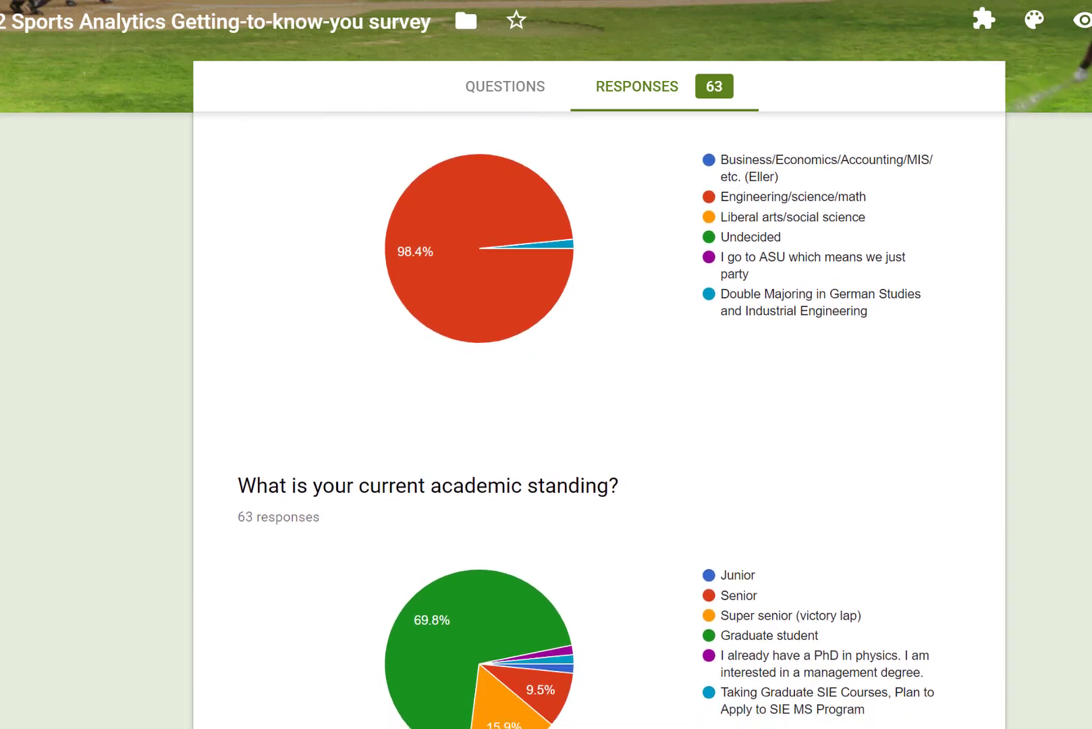
scroll(546, 405, "down", 1)
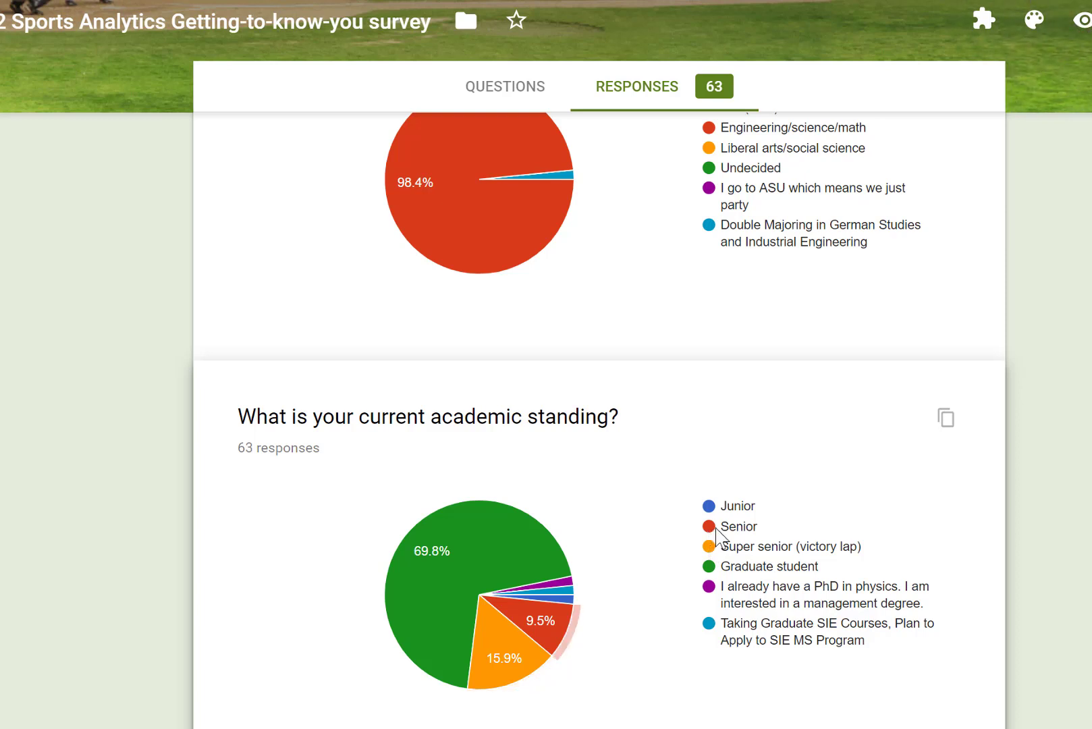
scroll(1088, 537, "down", 2)
scroll(1088, 536, "down", 6)
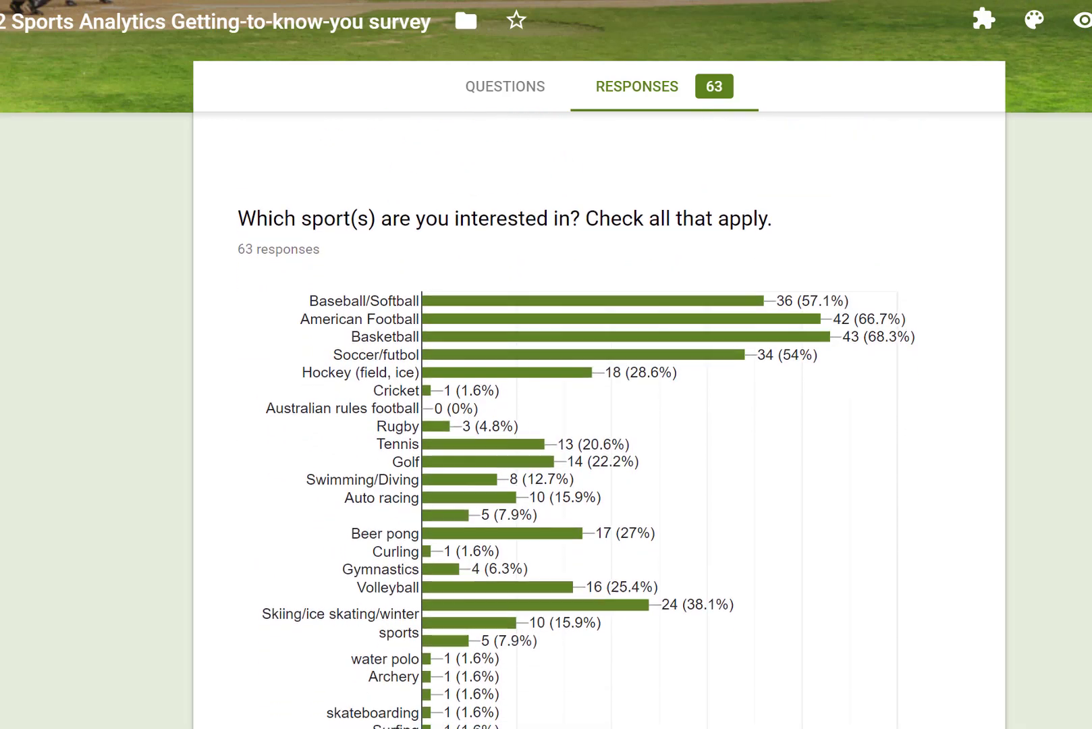
scroll(1088, 536, "down", 1)
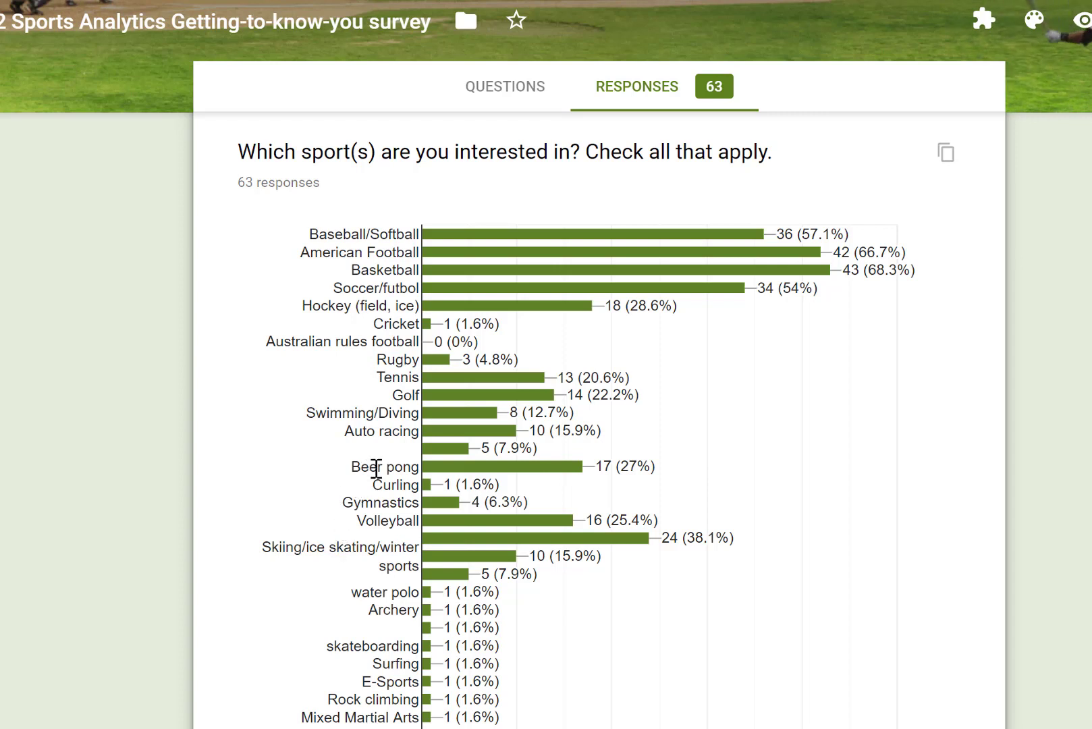
mouse_move(430, 467)
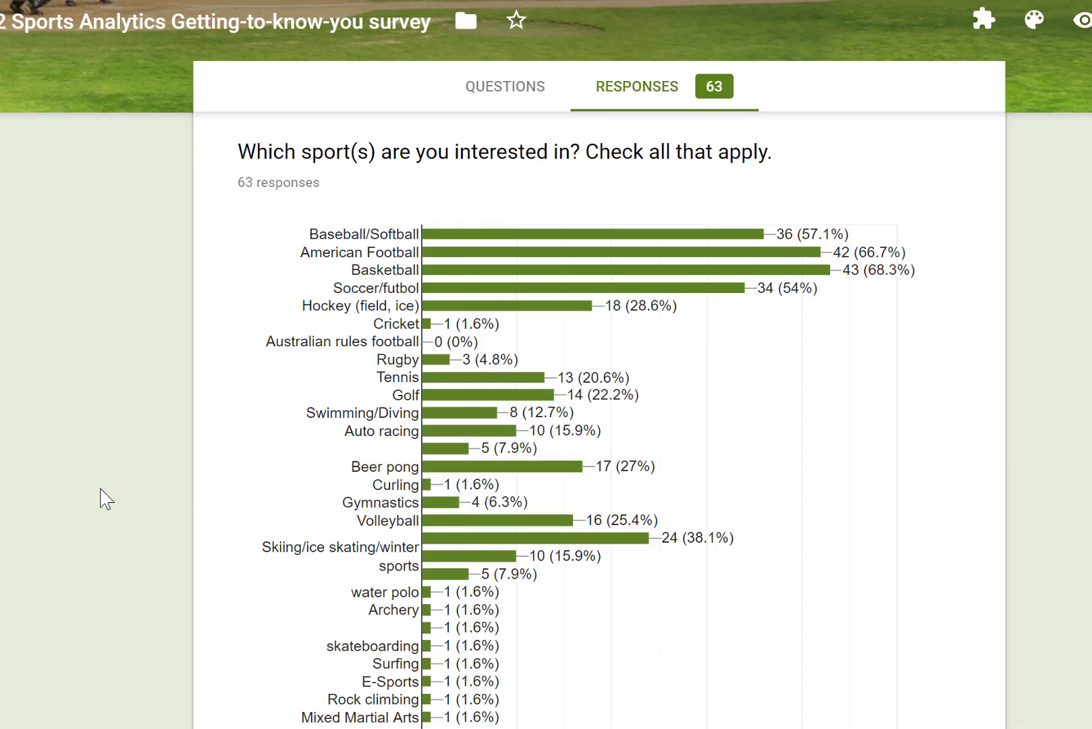
scroll(599, 405, "down", 5)
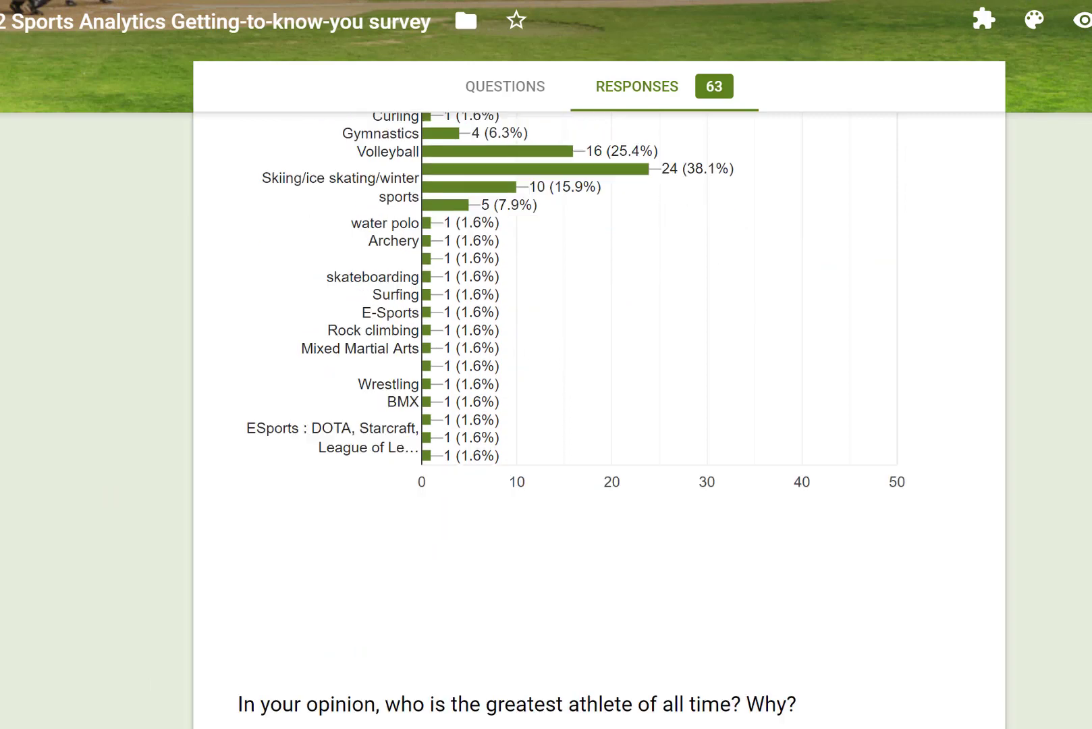
scroll(600, 405, "down", 18)
scroll(599, 405, "down", 1)
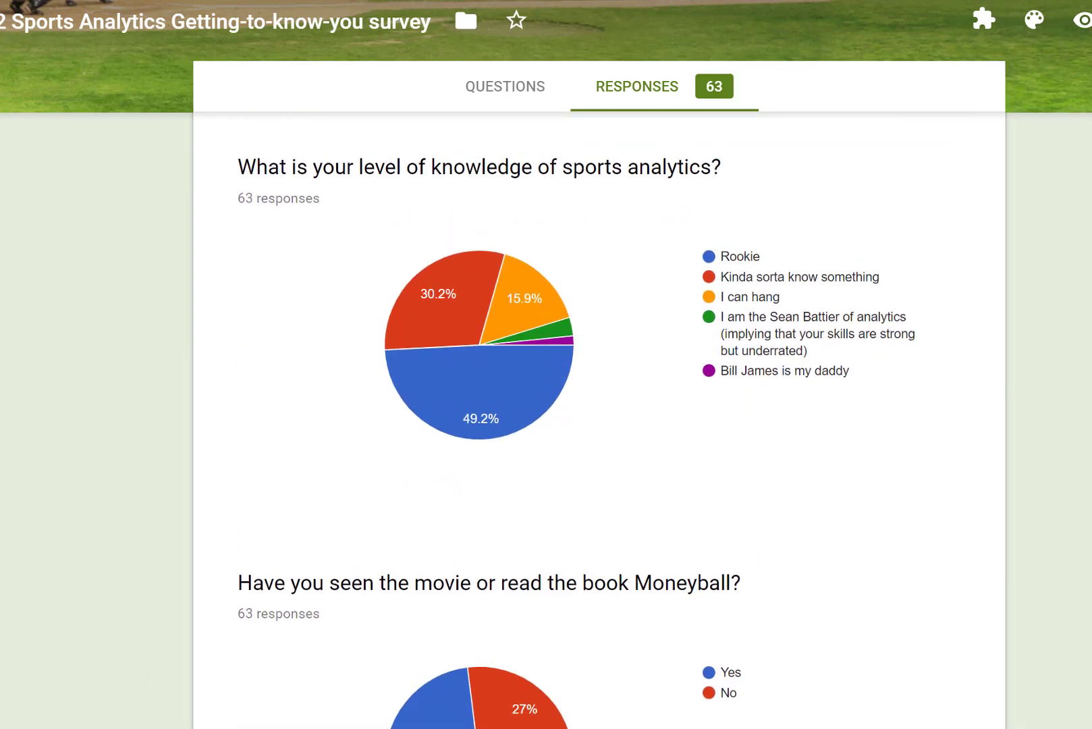
scroll(600, 405, "down", 1)
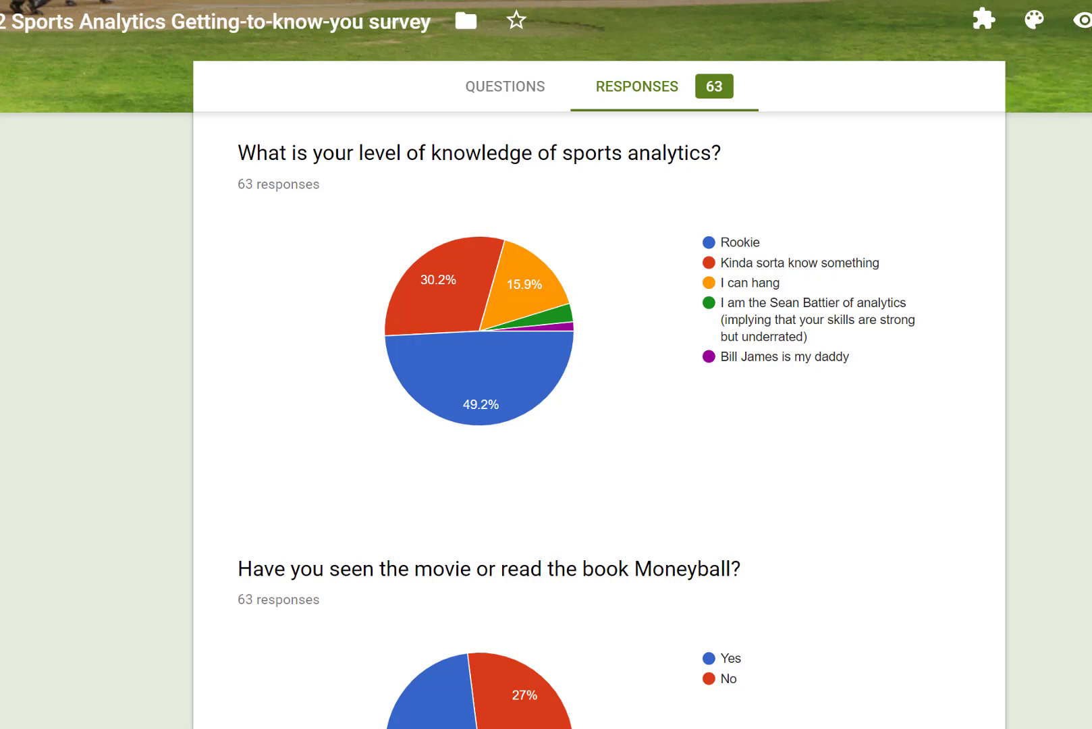
scroll(546, 419, "down", 1)
scroll(546, 419, "down", 2)
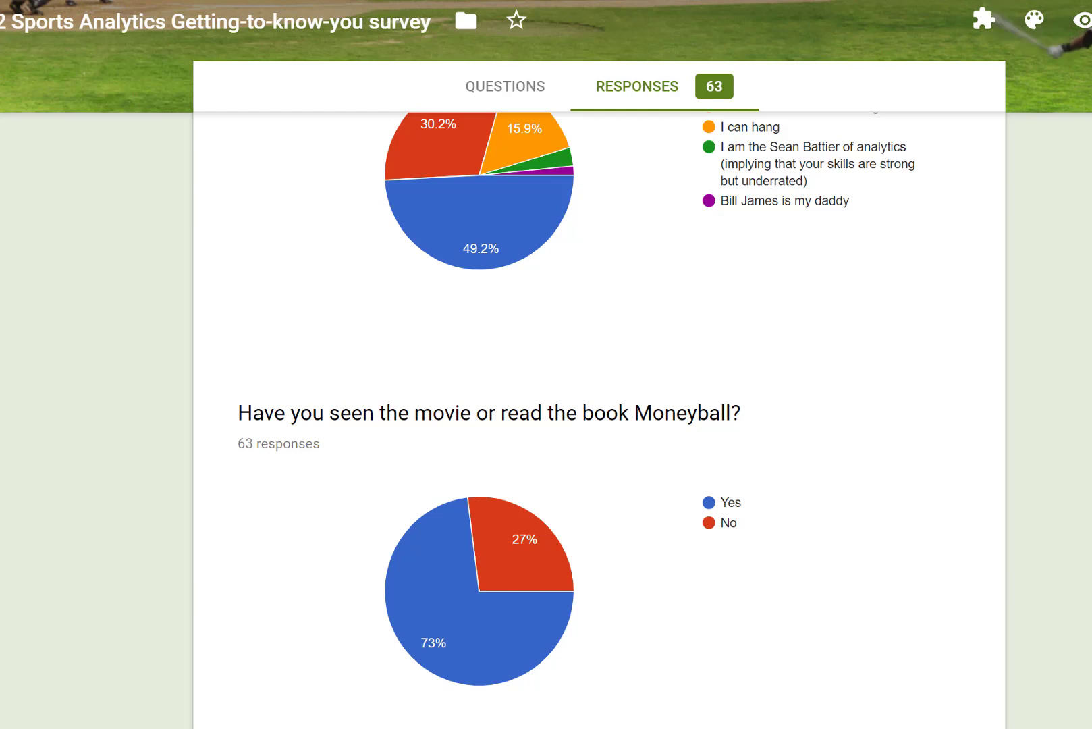
scroll(605, 398, "down", 10)
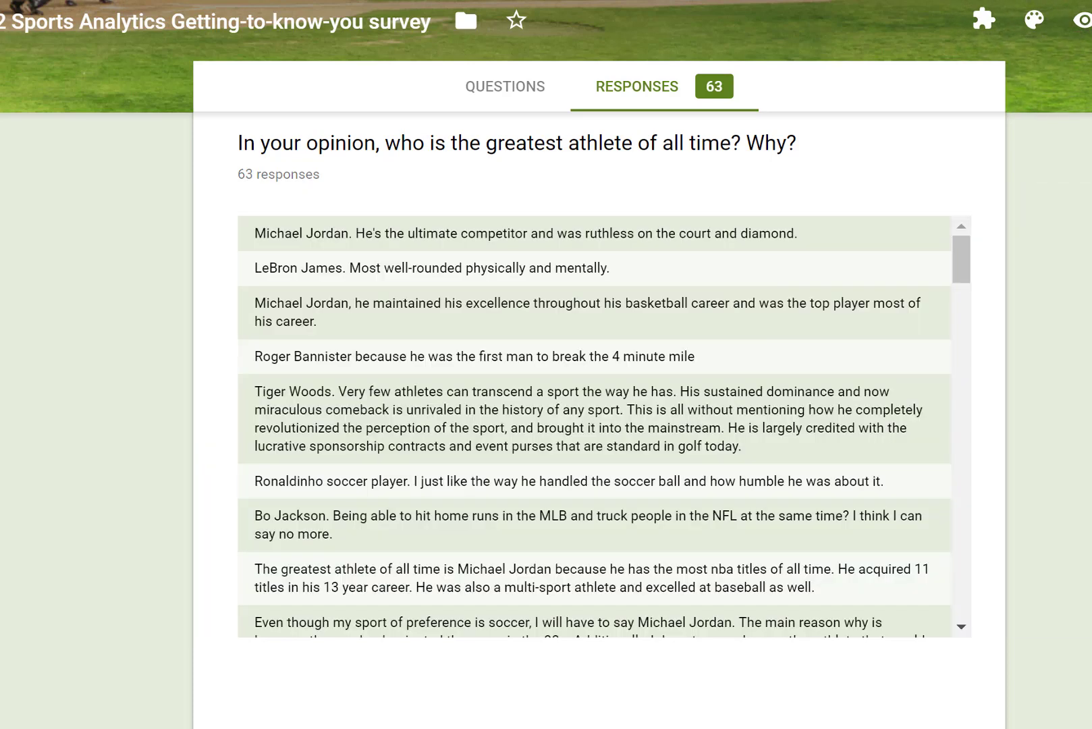
Switch to the Excel workbook and examine the athlete and sport occurrence tables
key("alt+Tab")
key("alt+Tab")
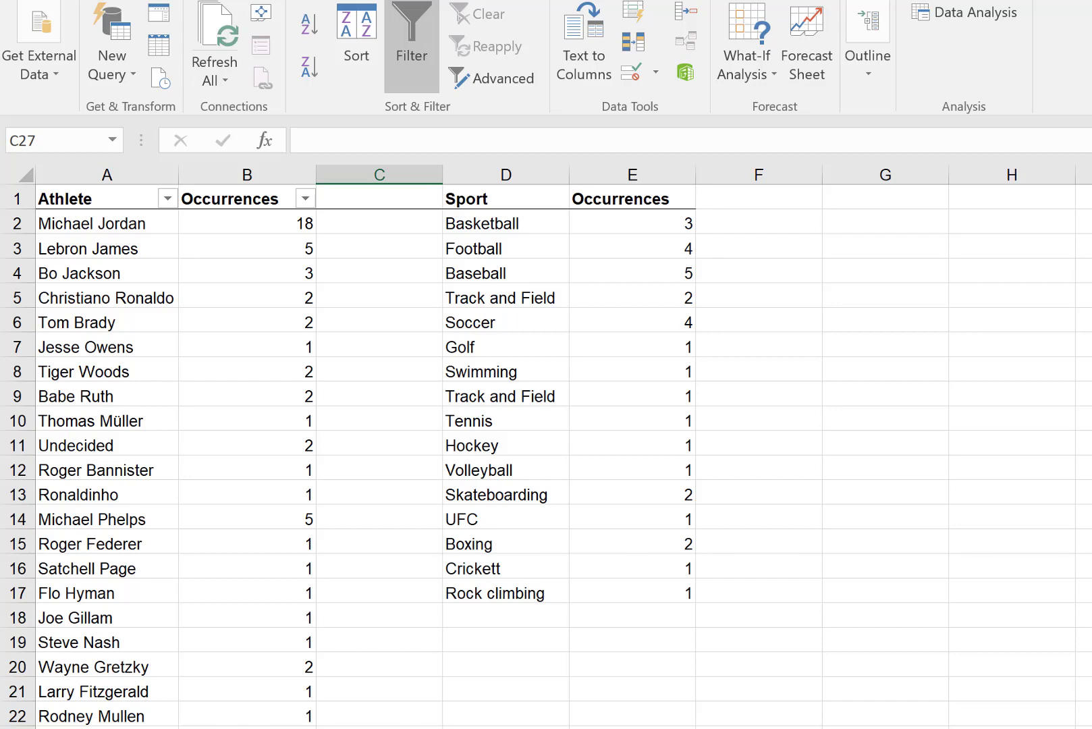
scroll(547, 456, "down", 3)
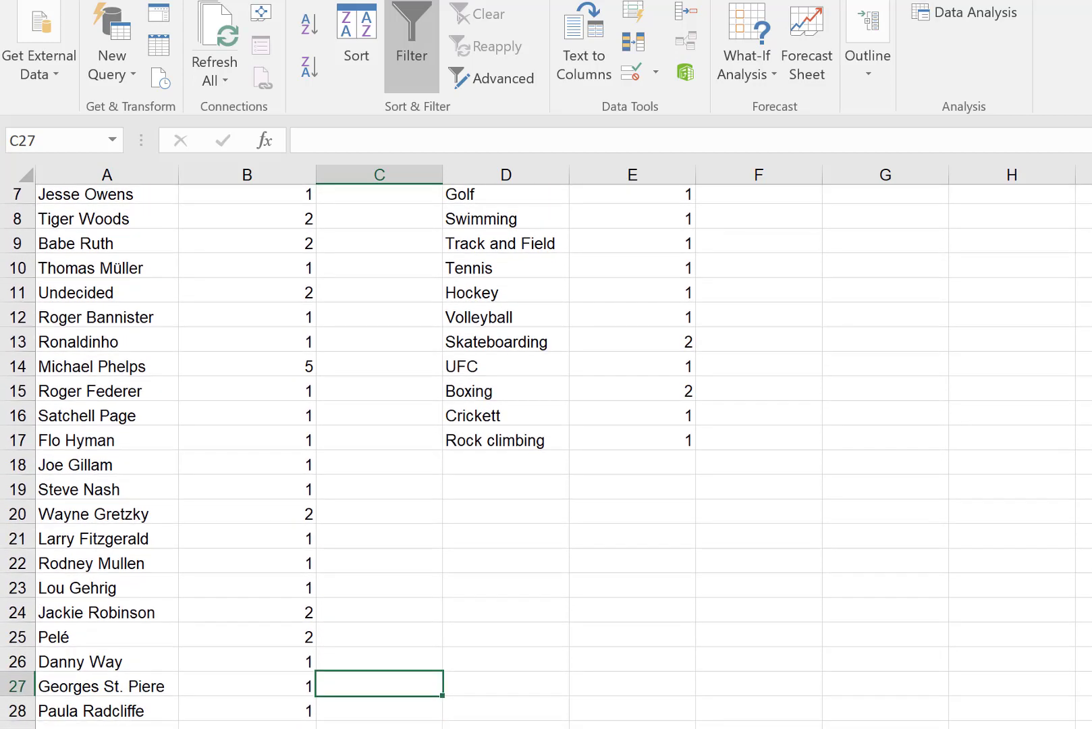
scroll(547, 455, "down", 2)
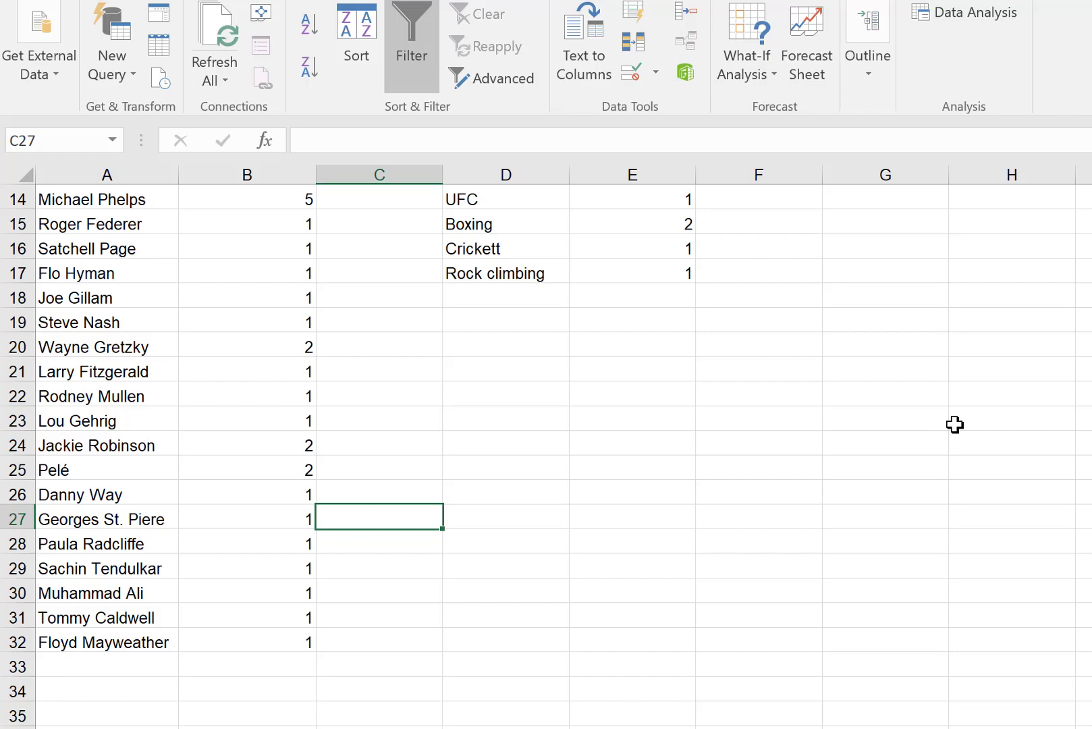
scroll(955, 424, "up", 5)
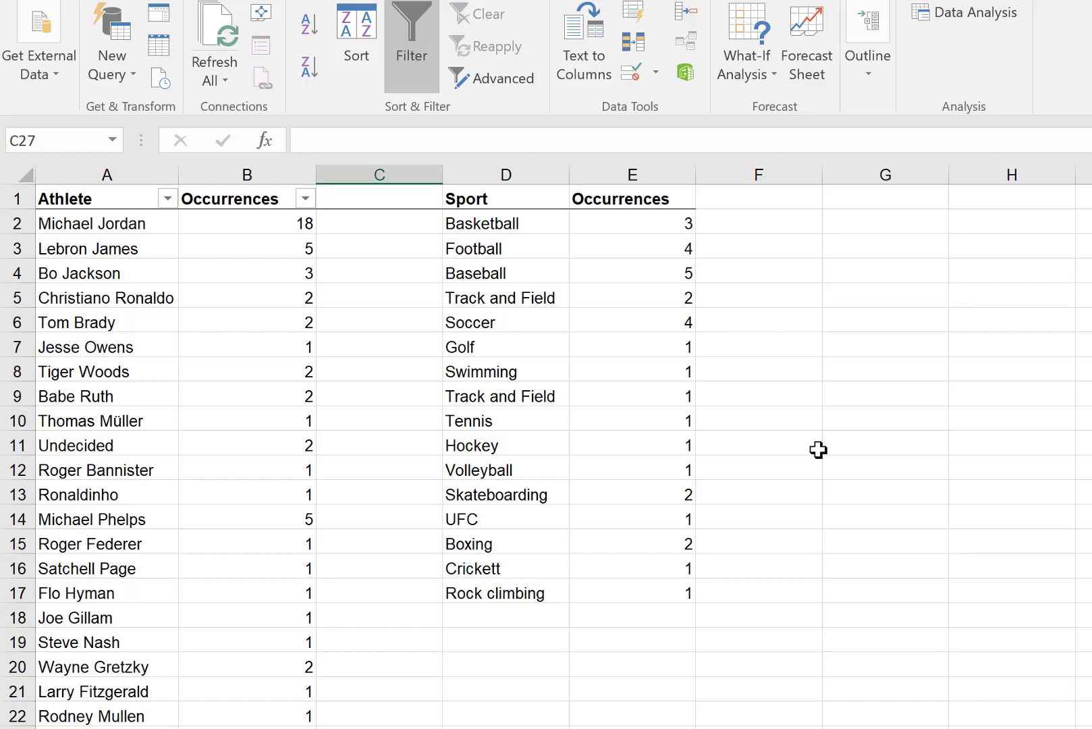
left_click(87, 280)
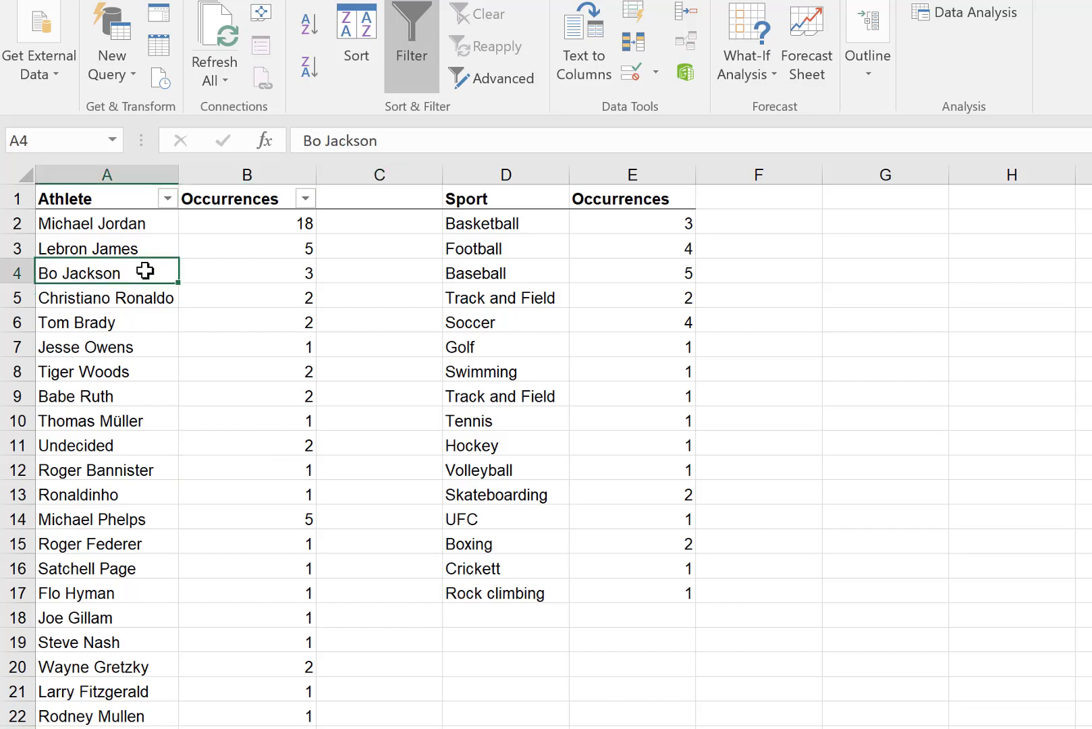
left_click(517, 249)
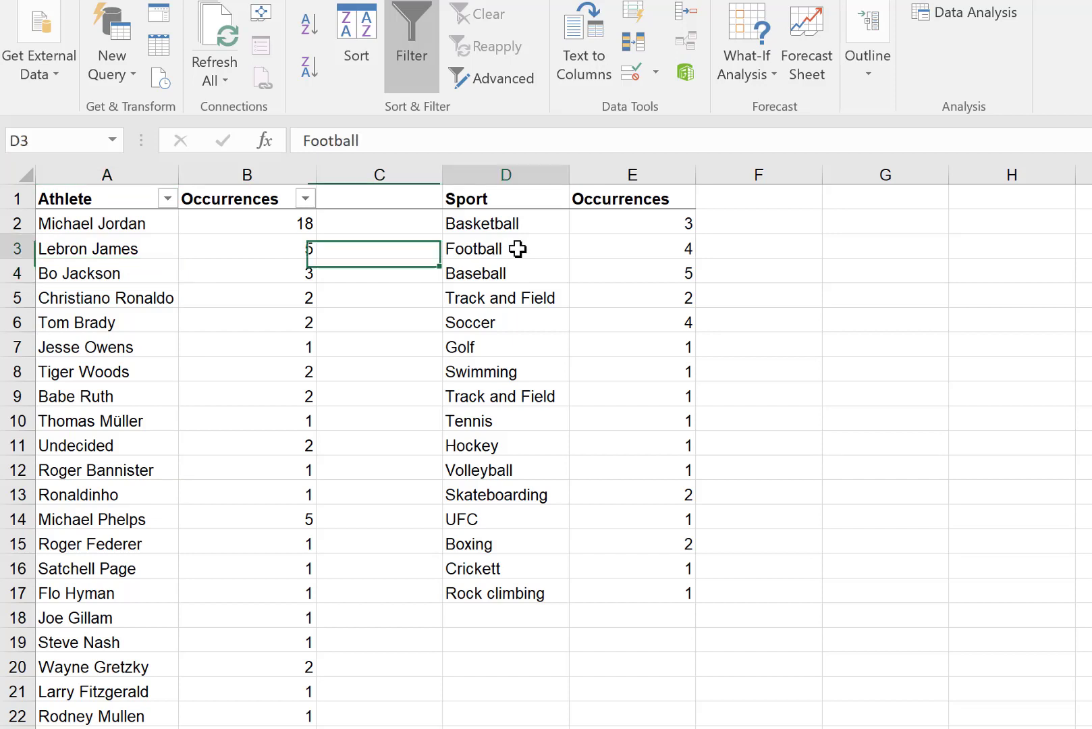
left_click(525, 273)
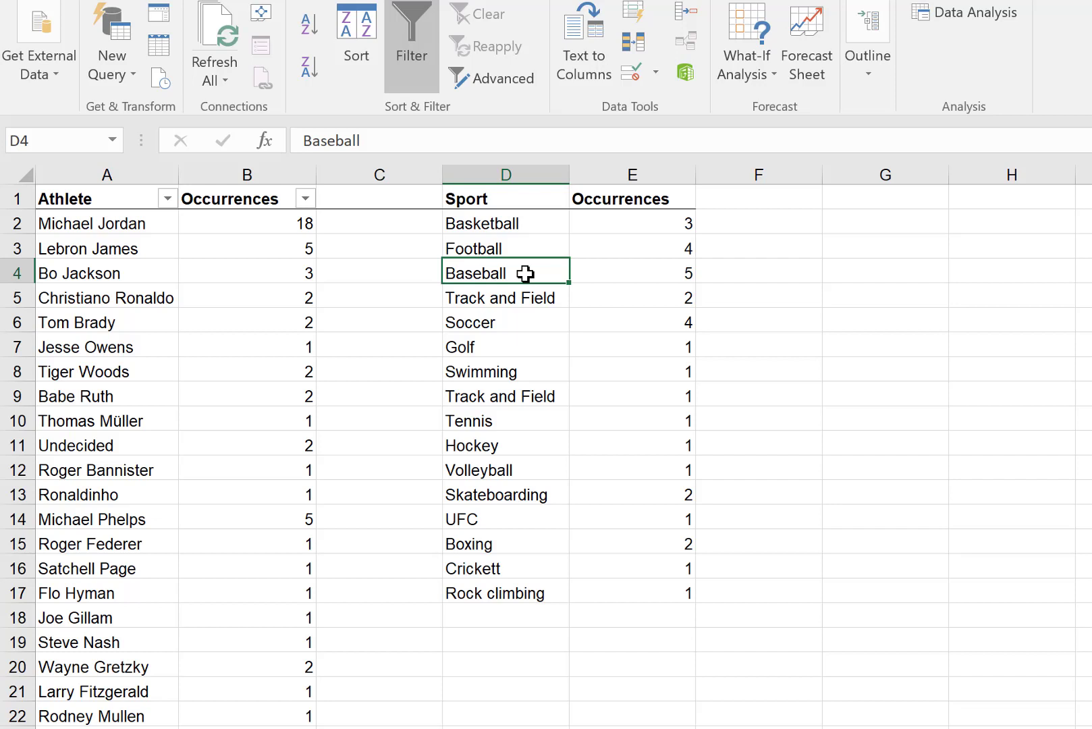
Apply Data Bars conditional formatting to the athletes' occurrence values in B2:B32 using Quick Analysis
left_click(254, 221)
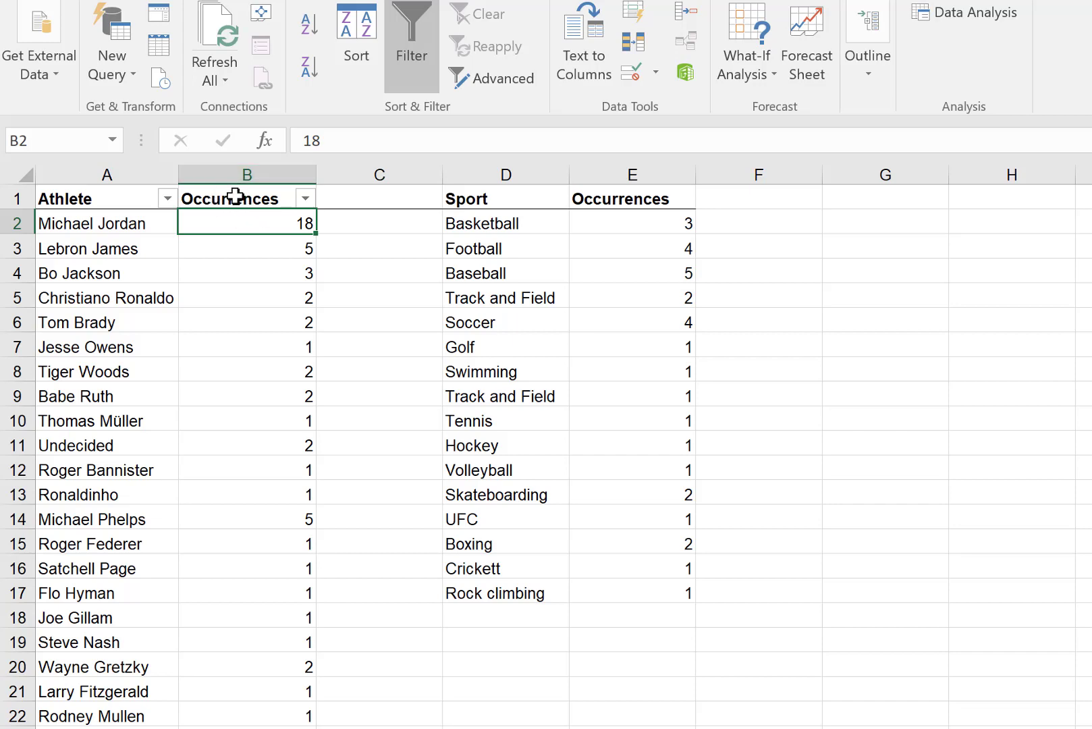
left_click_drag(244, 222, 278, 667)
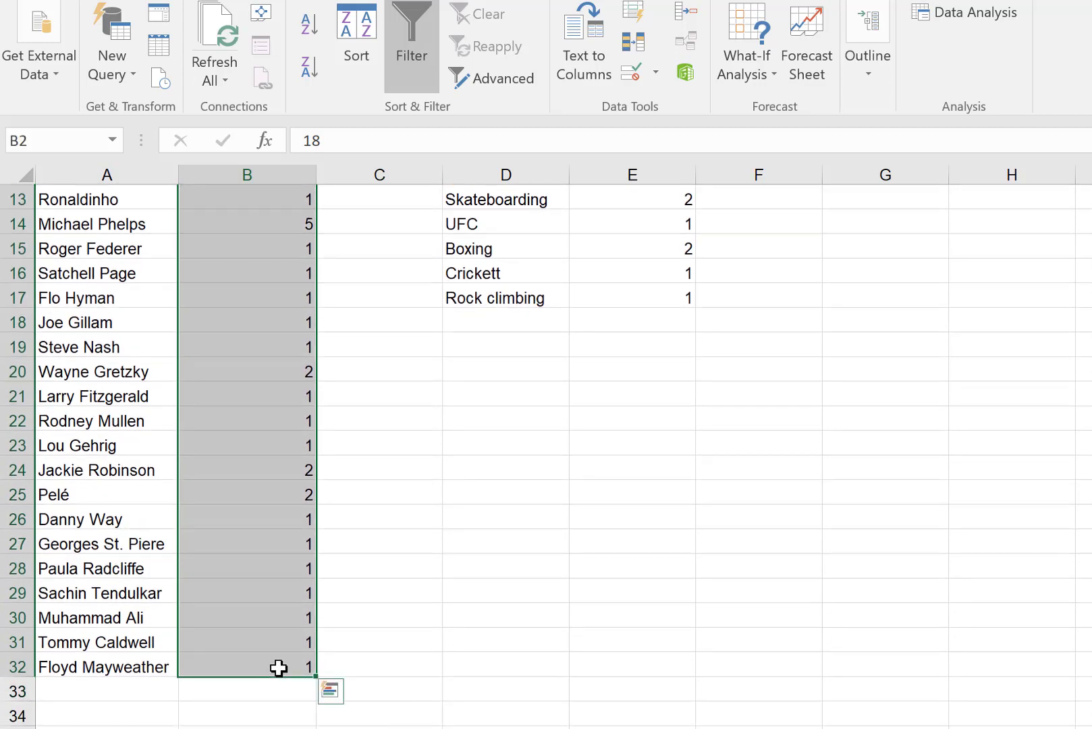
right_click(279, 516)
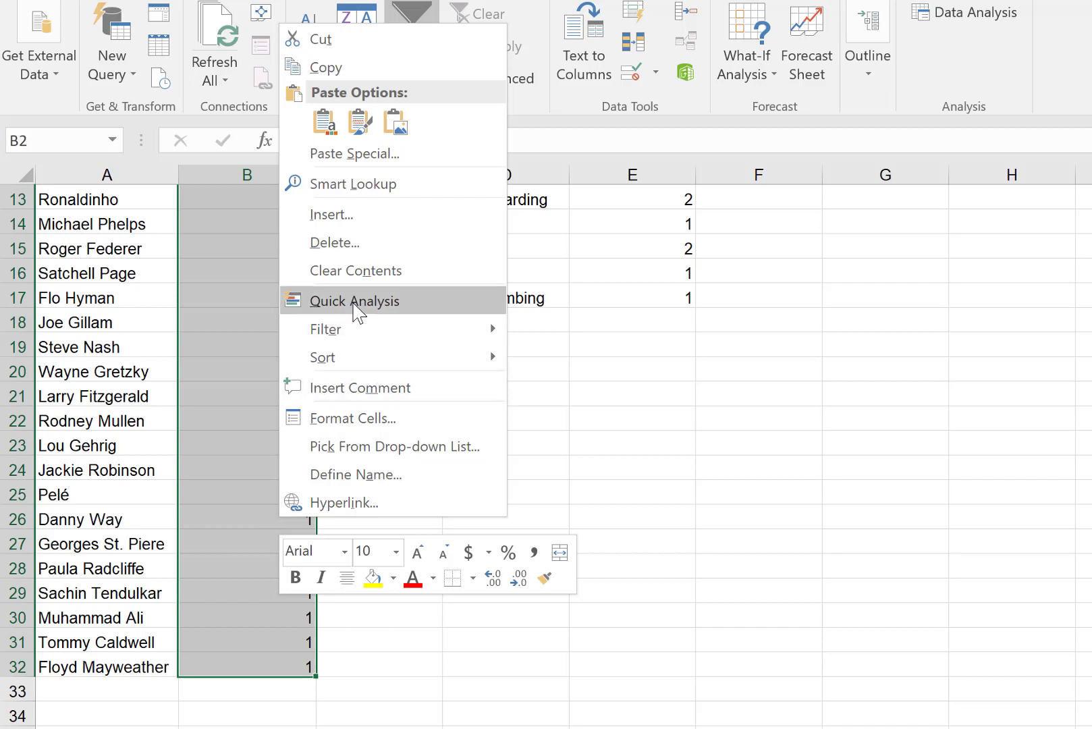
left_click(356, 304)
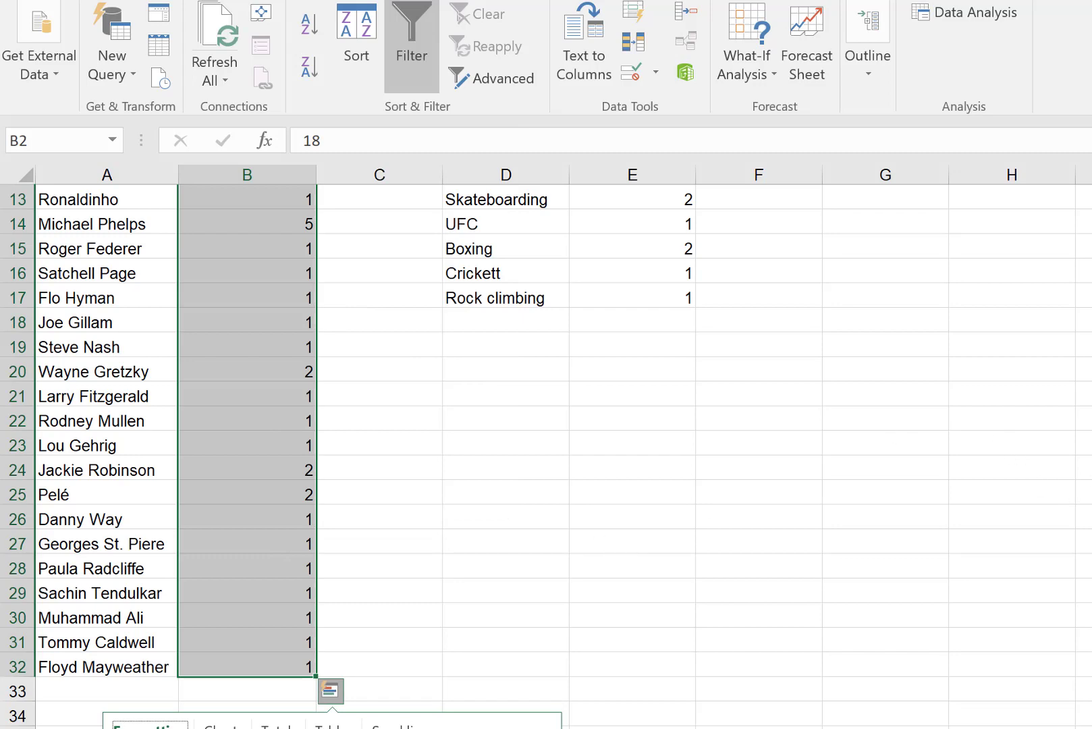
scroll(546, 458, "down", 3)
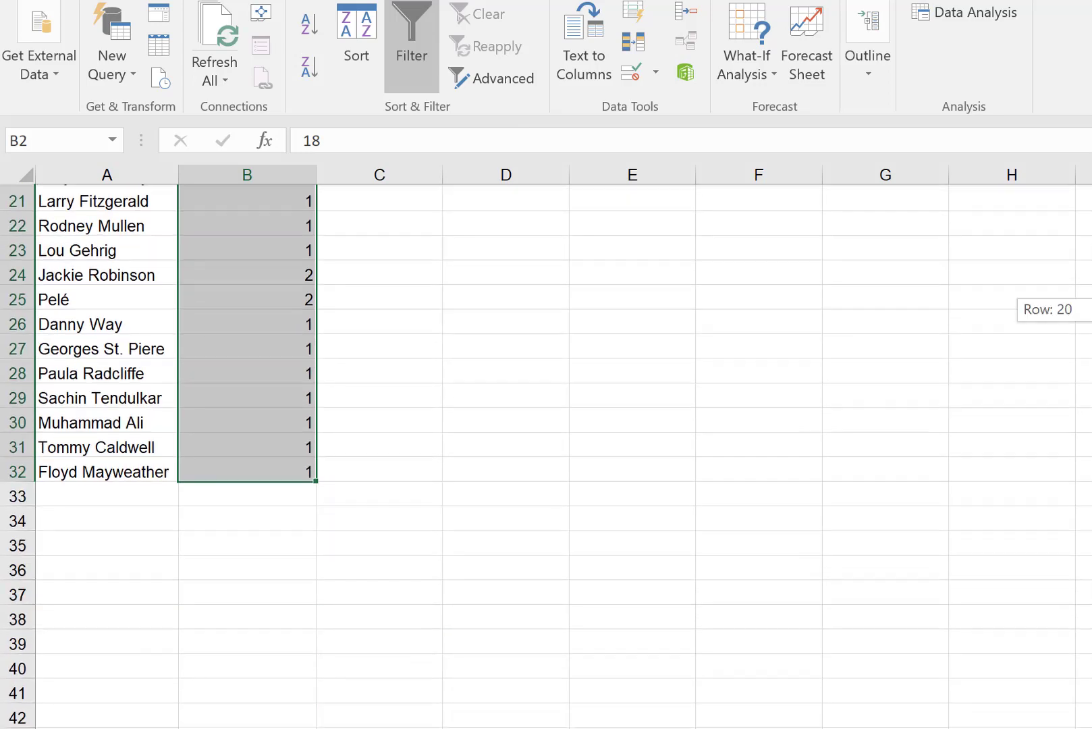
scroll(546, 459, "down", 2)
right_click(255, 270)
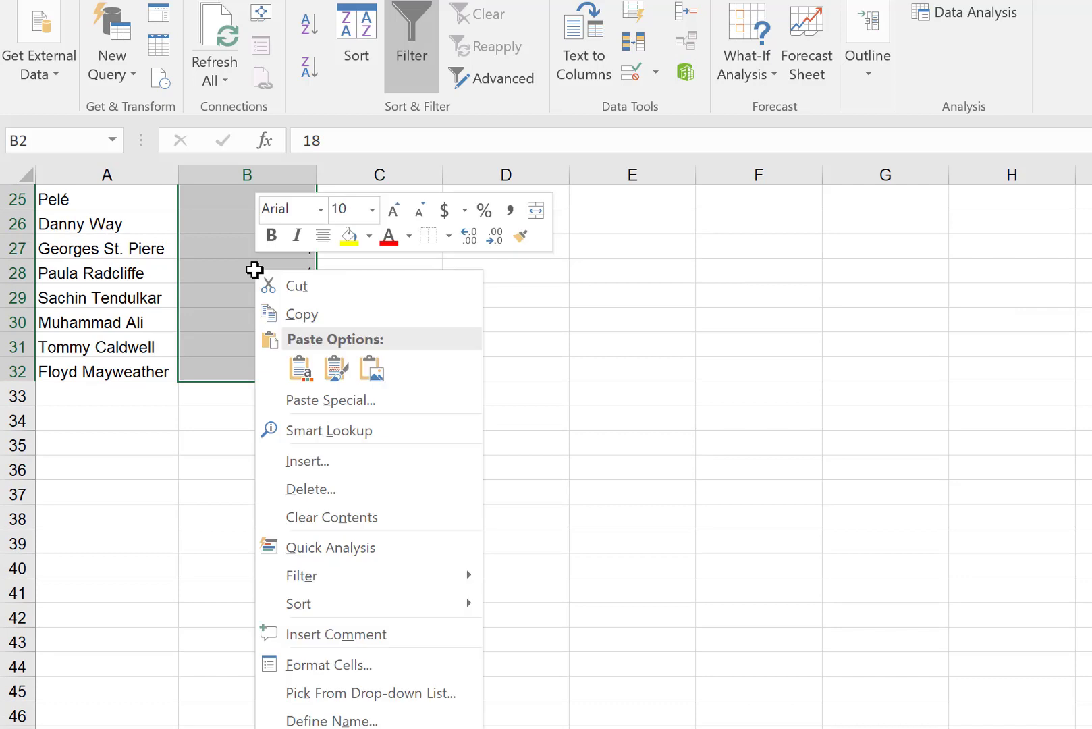
left_click(370, 544)
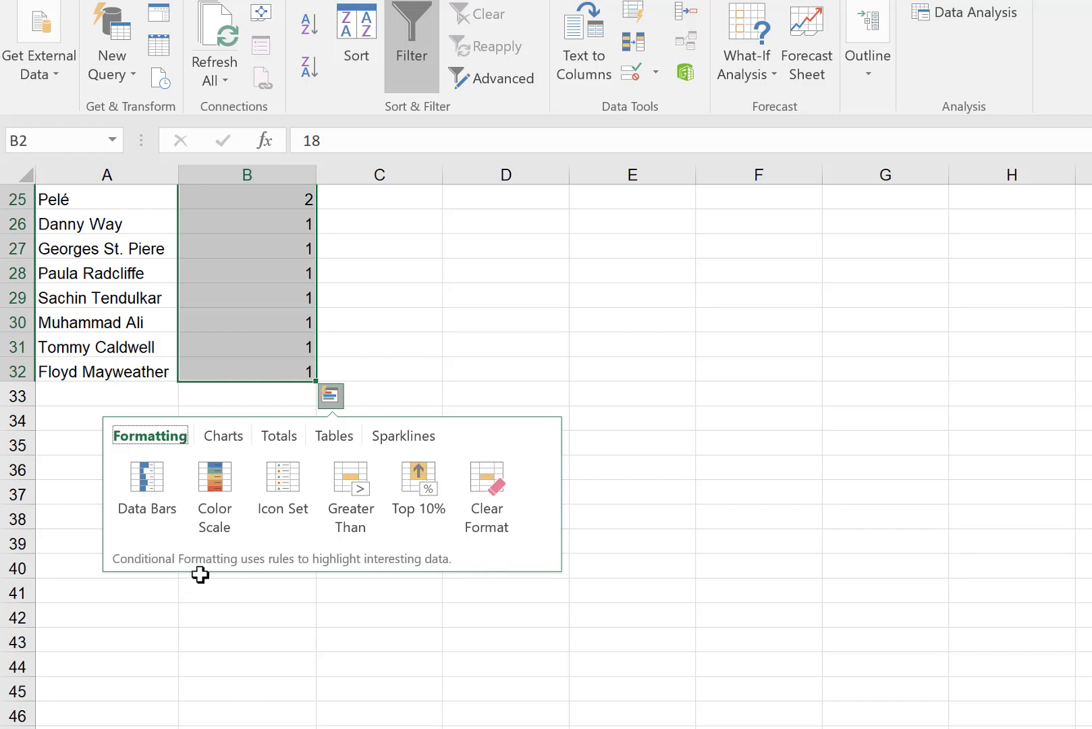
left_click(147, 524)
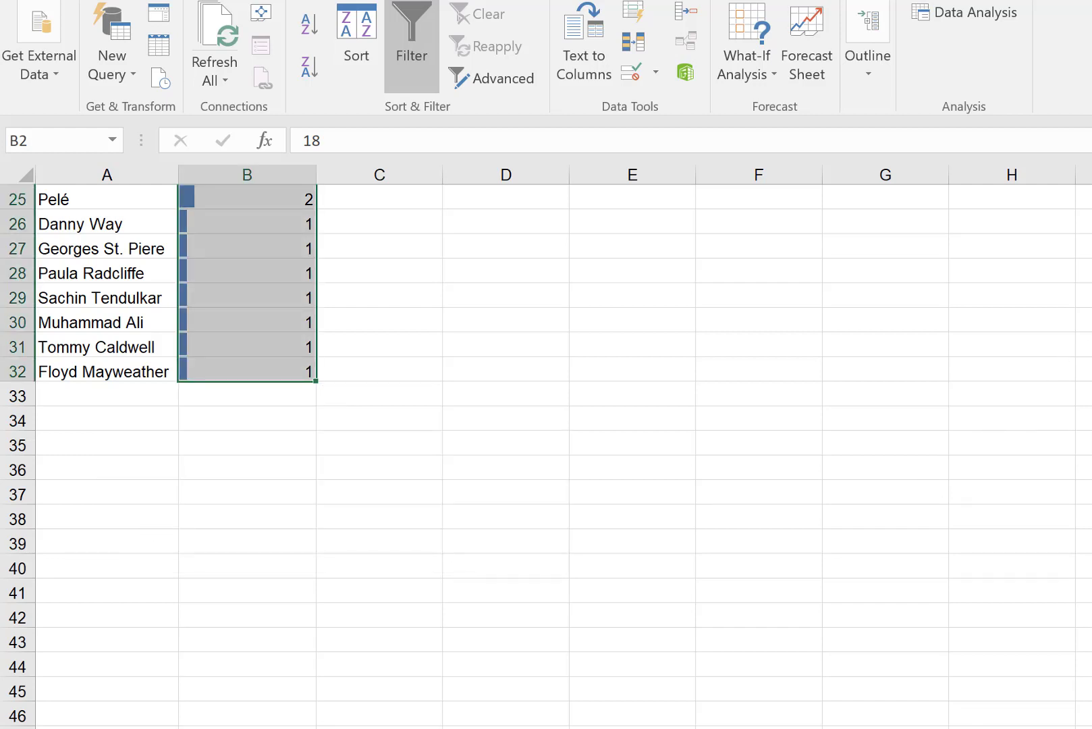
scroll(540, 452, "up", 8)
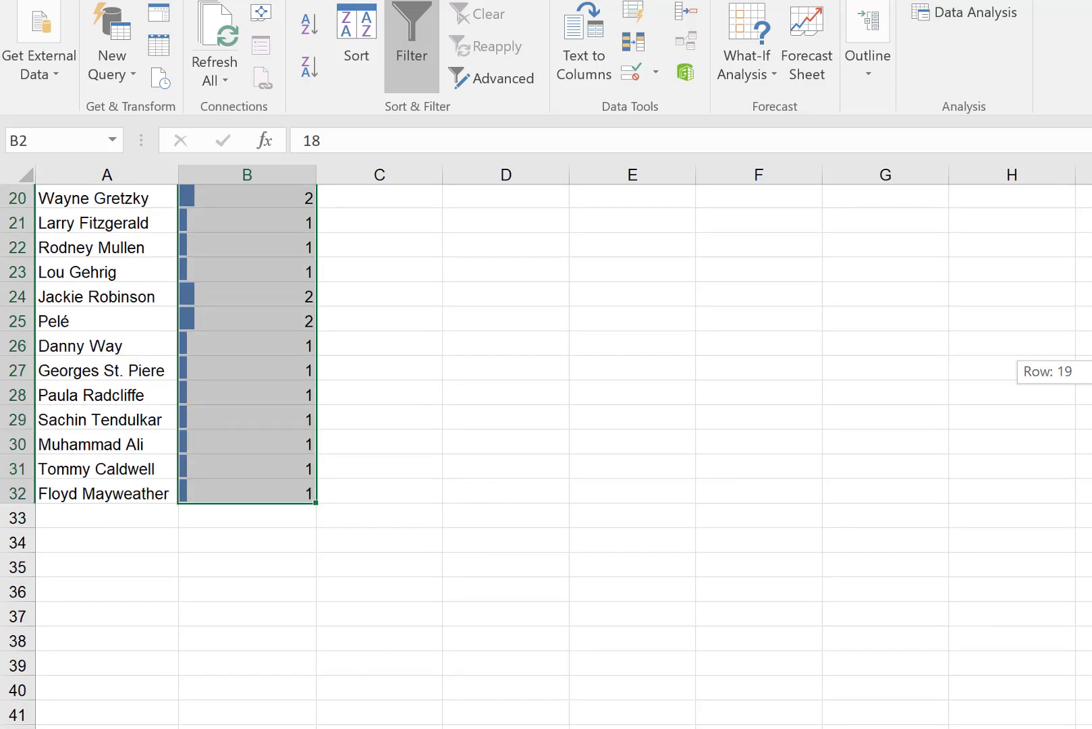
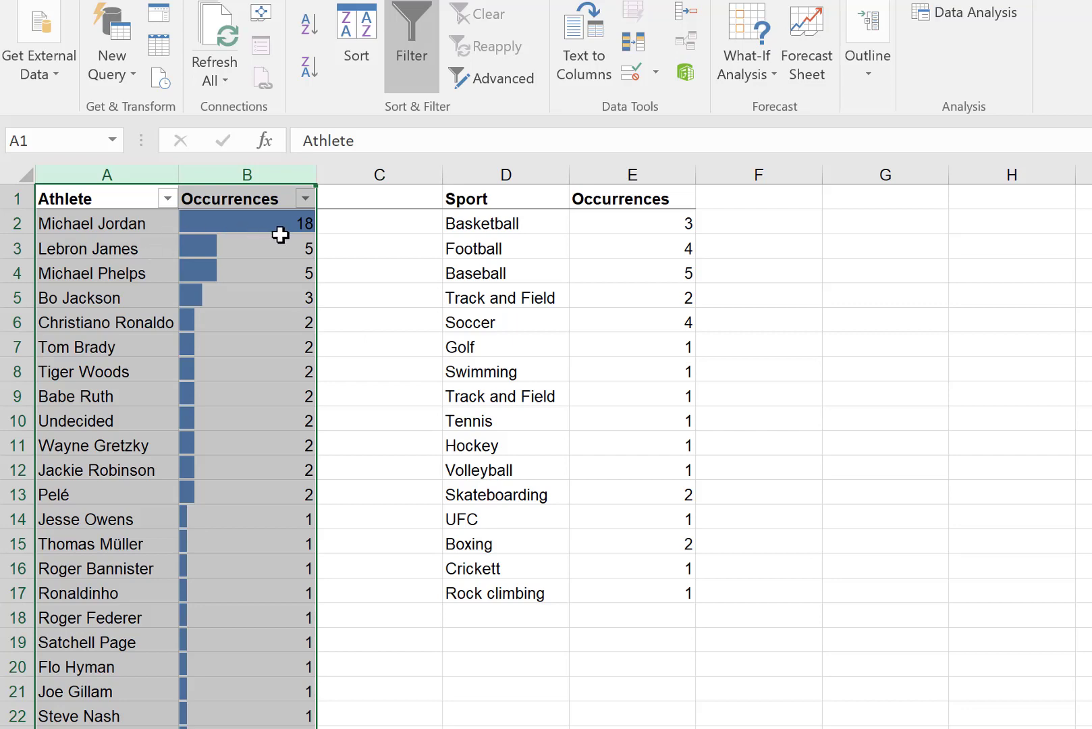
Try a wider column B to see how the athletes' data bars scale, and narrow it back to roughly its original width
left_click(298, 225)
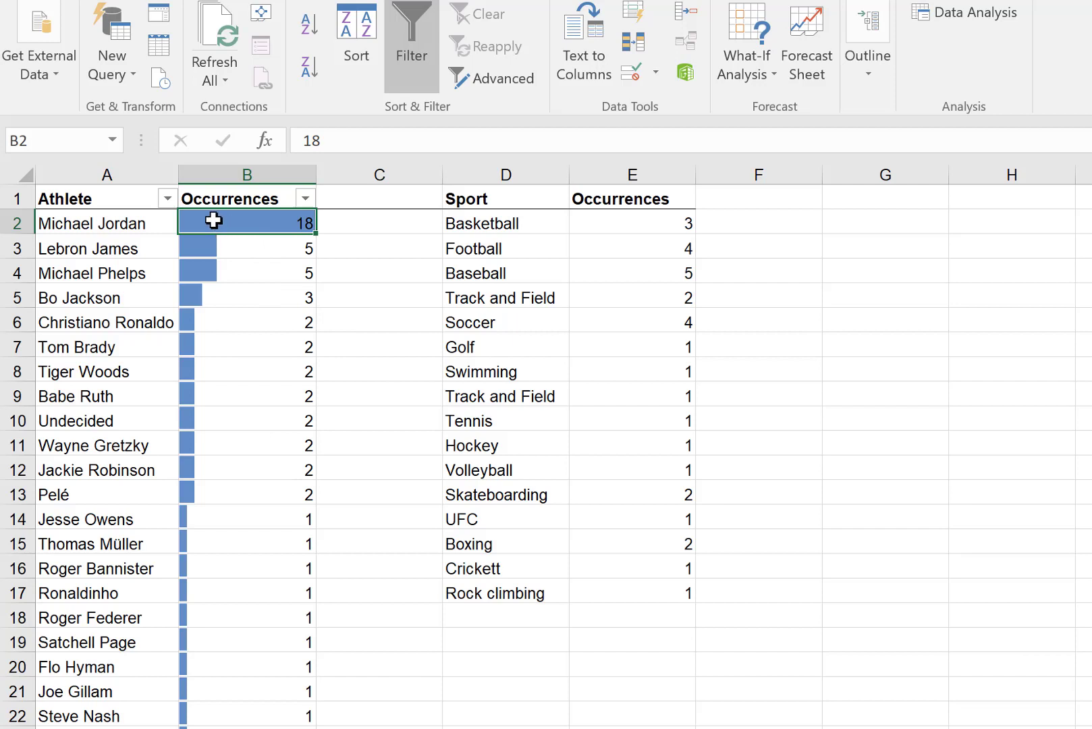
left_click_drag(214, 220, 222, 273)
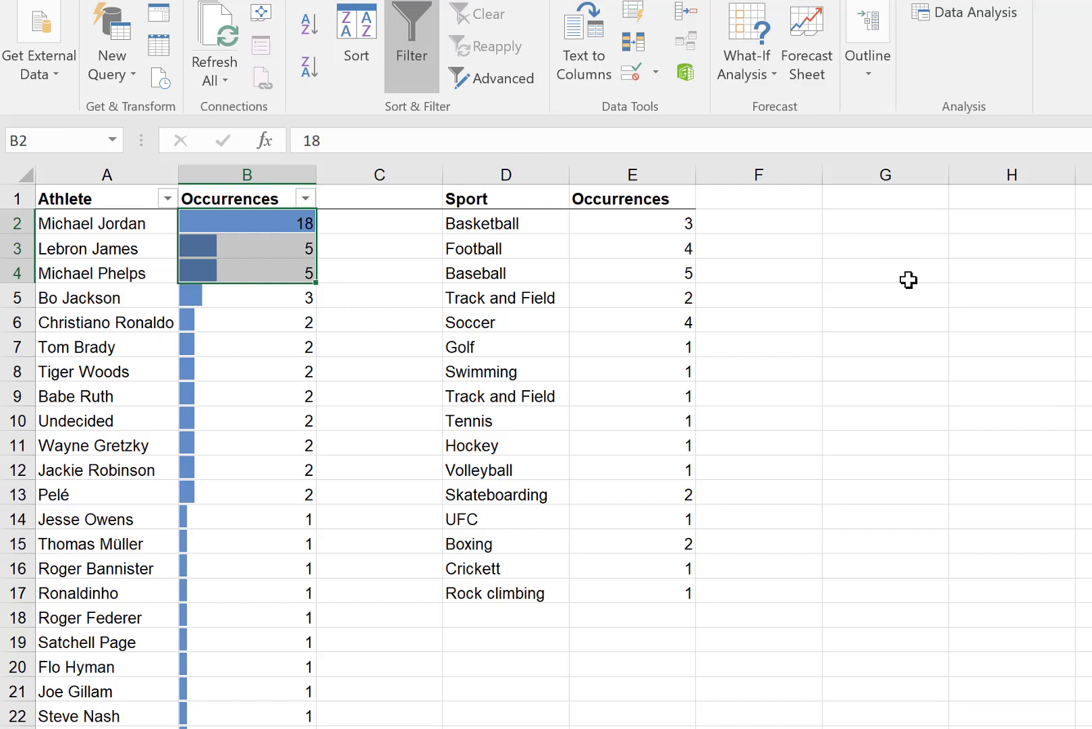
left_click(254, 232)
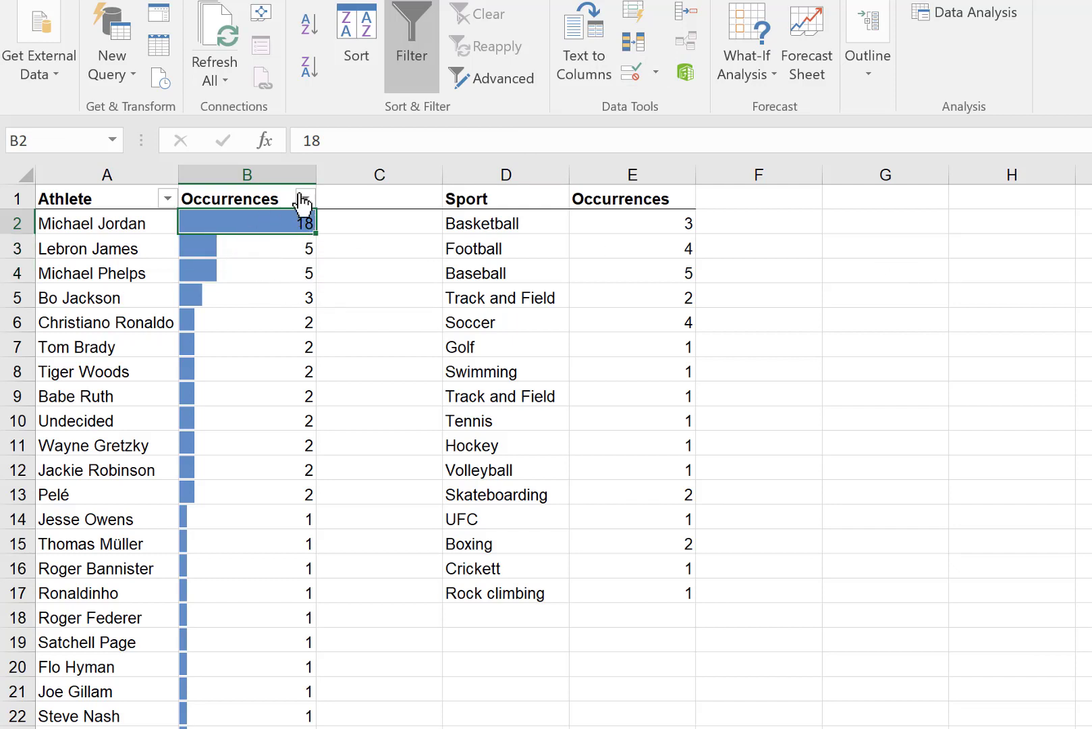
left_click_drag(318, 177, 440, 176)
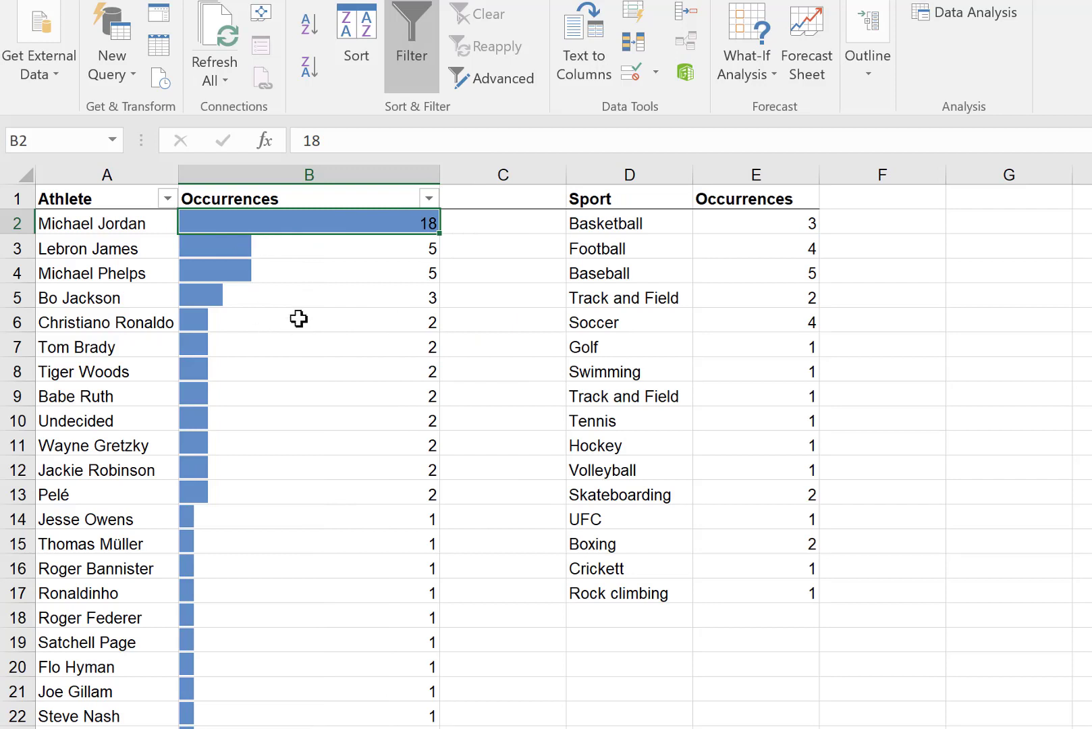
left_click_drag(441, 172, 324, 190)
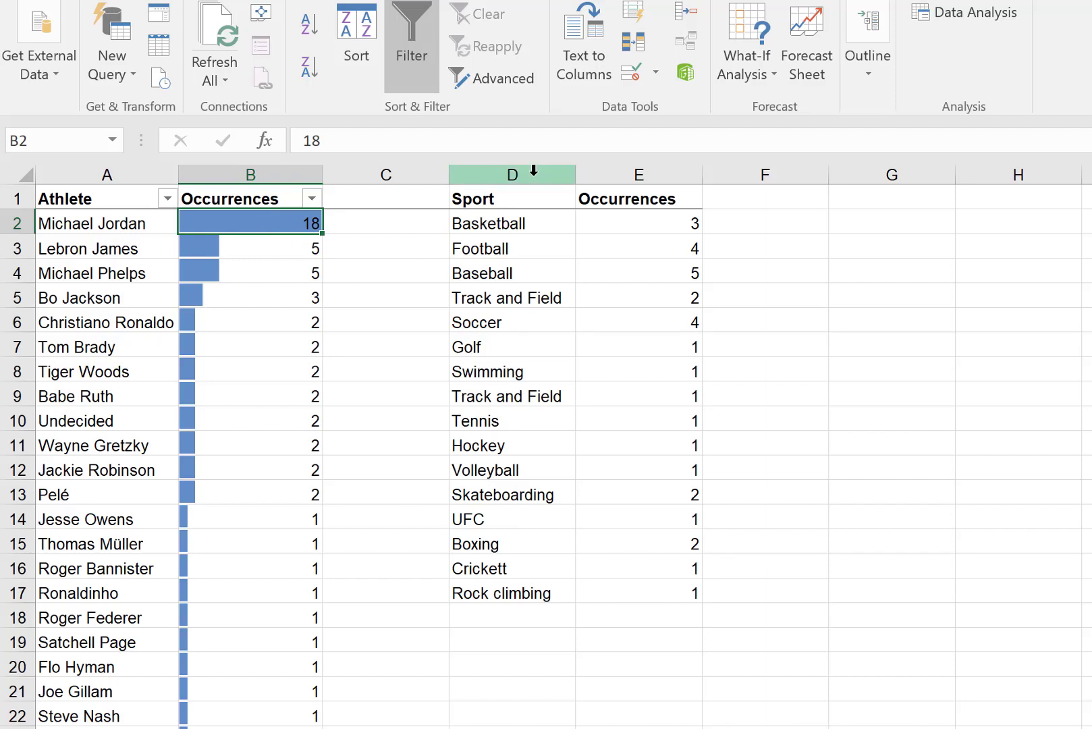
Sort the sport table in columns D:E by Occurrences from largest to smallest
left_click_drag(533, 170, 630, 176)
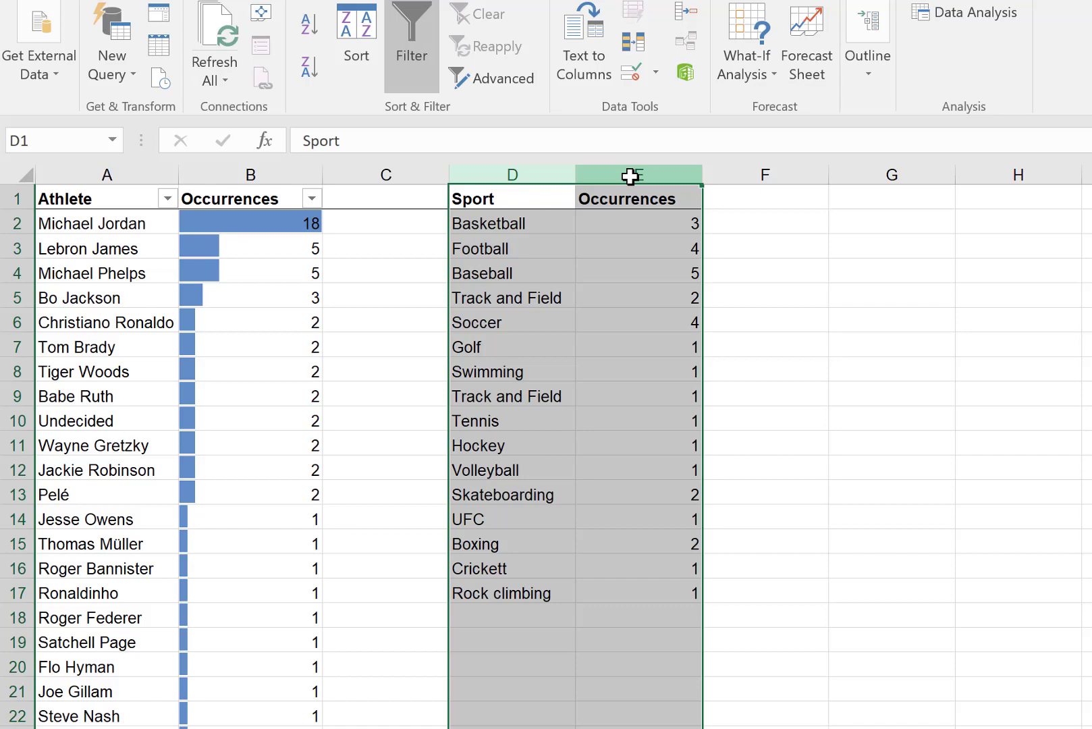
left_click(354, 54)
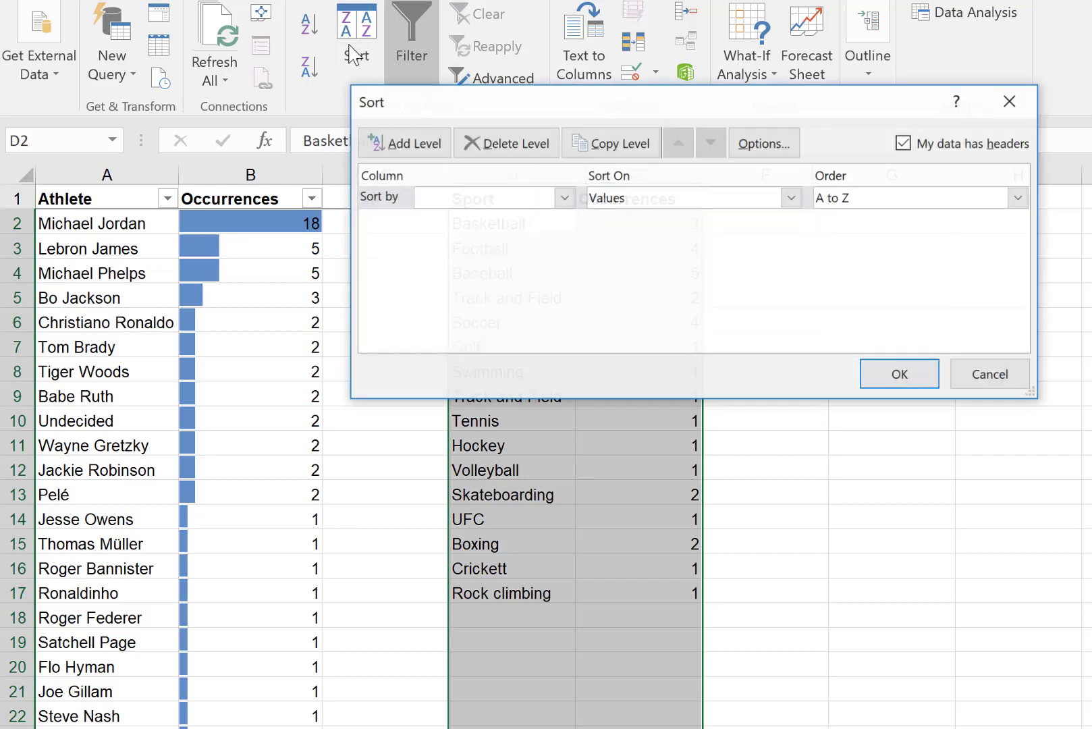
left_click(564, 197)
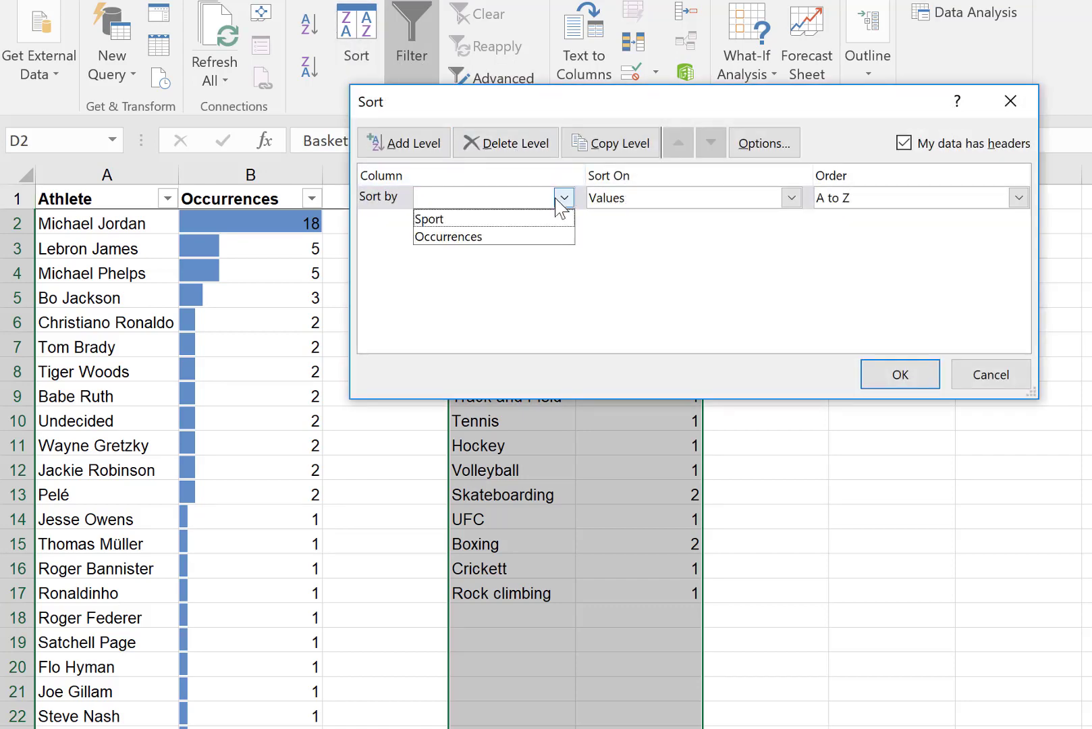
left_click(513, 232)
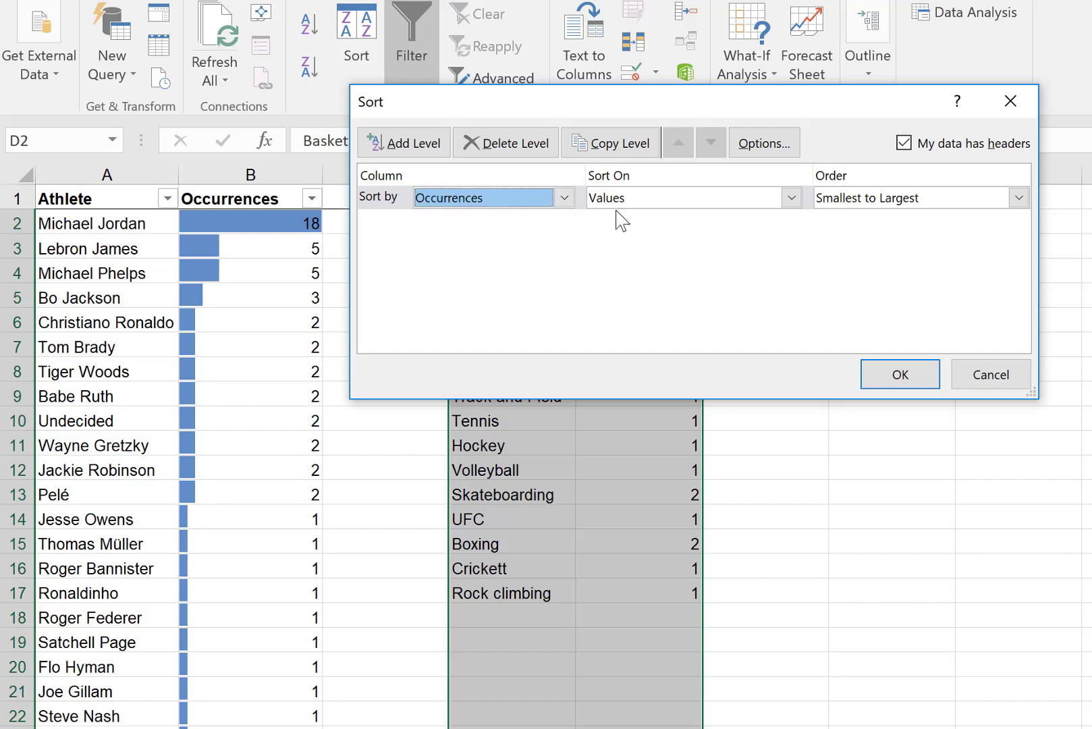
left_click(864, 196)
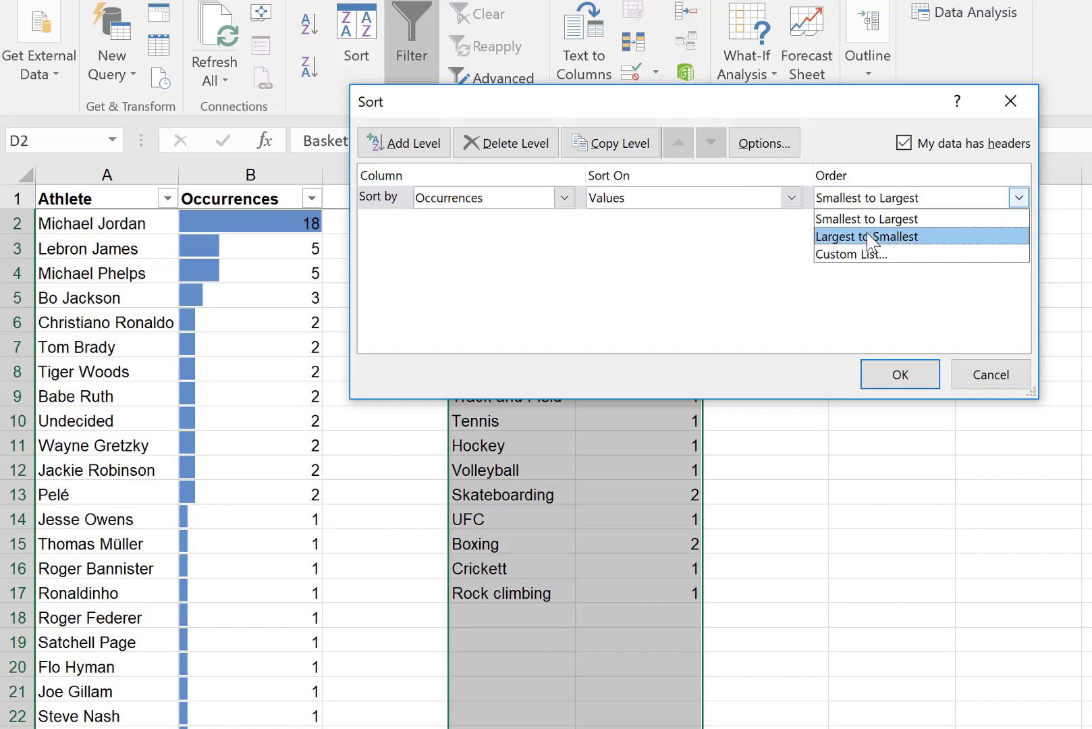
left_click(866, 232)
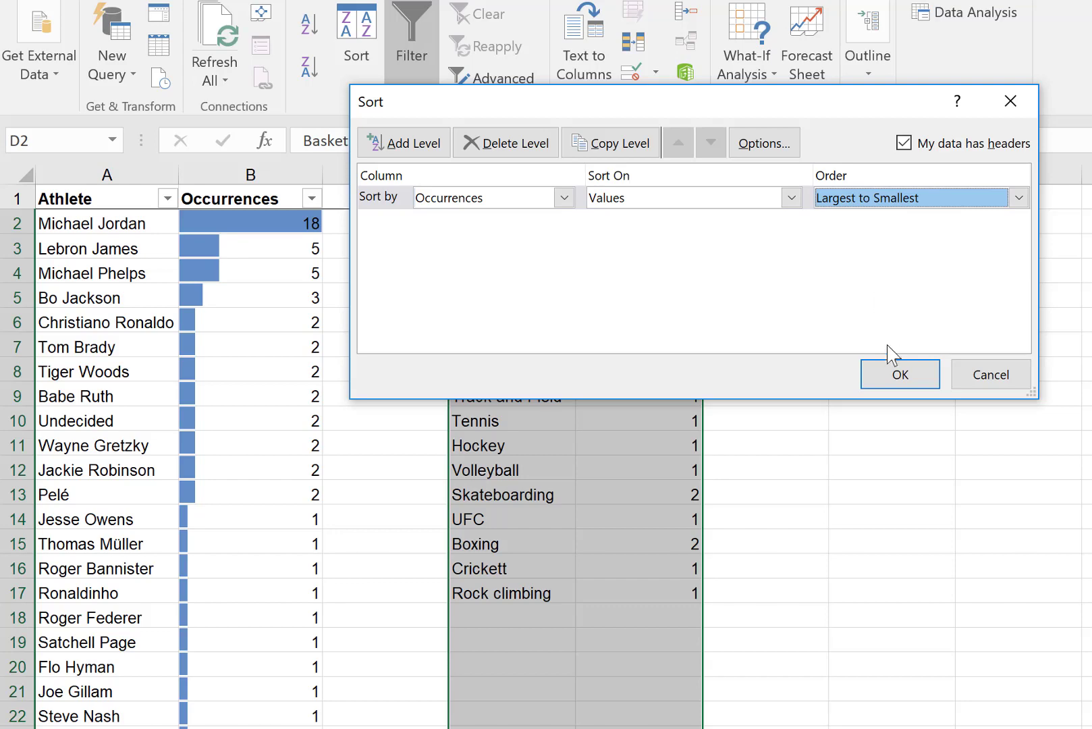
left_click(896, 376)
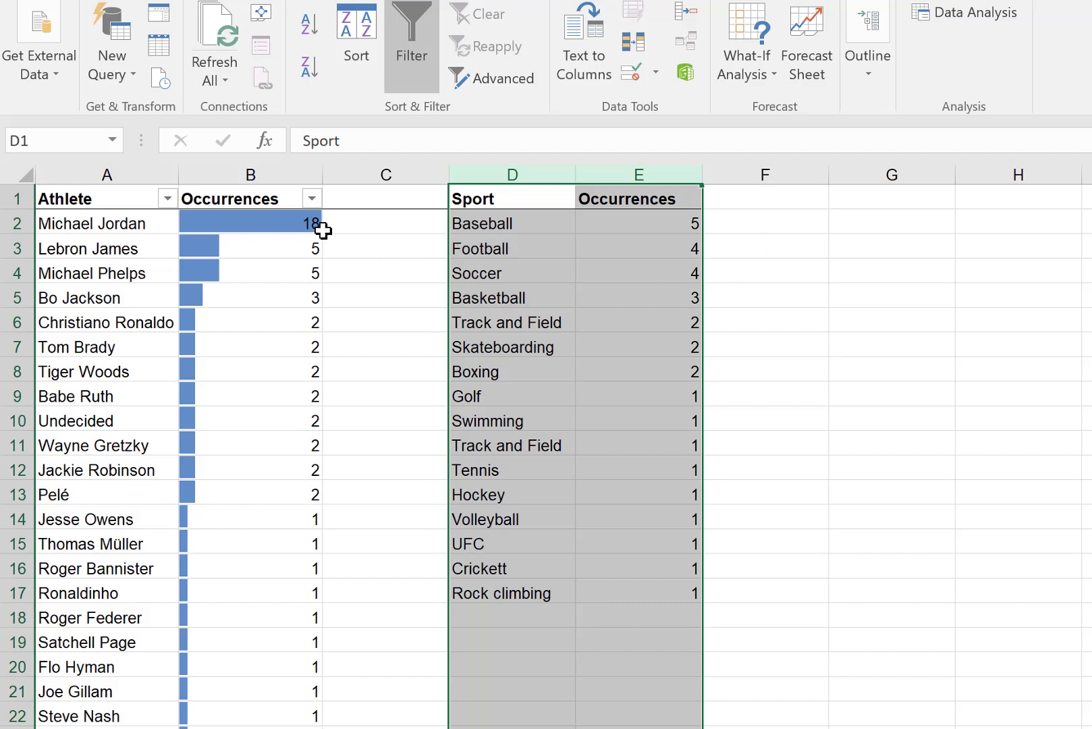
right_click(635, 300)
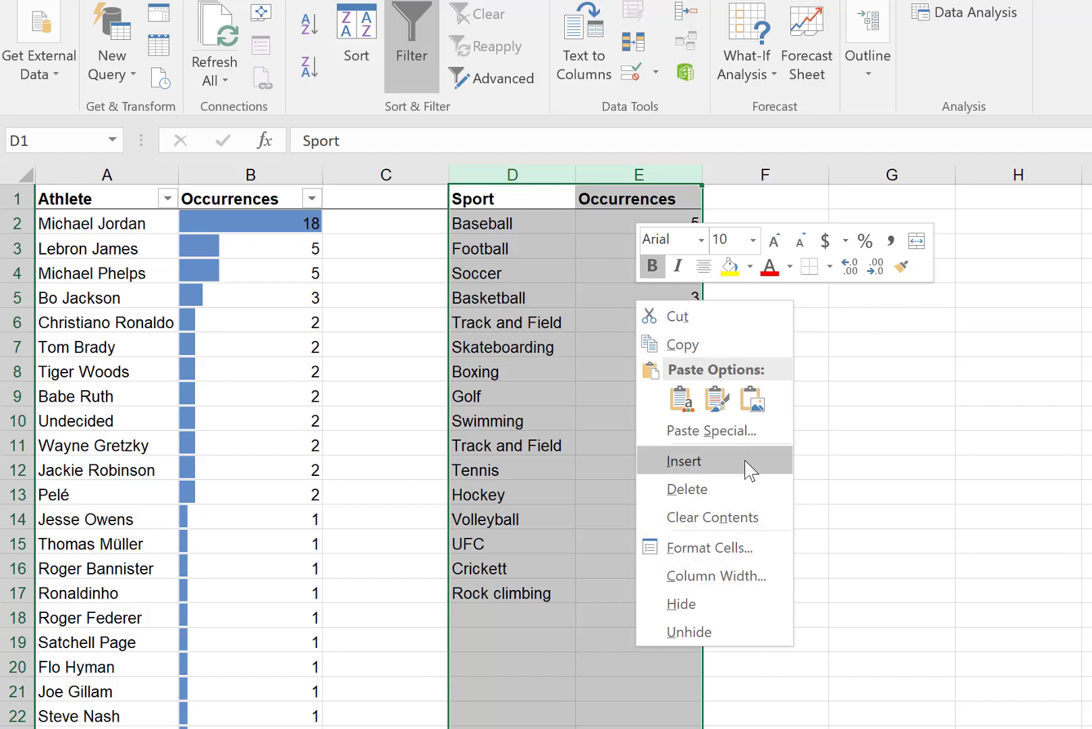
left_click(871, 361)
left_click(869, 354)
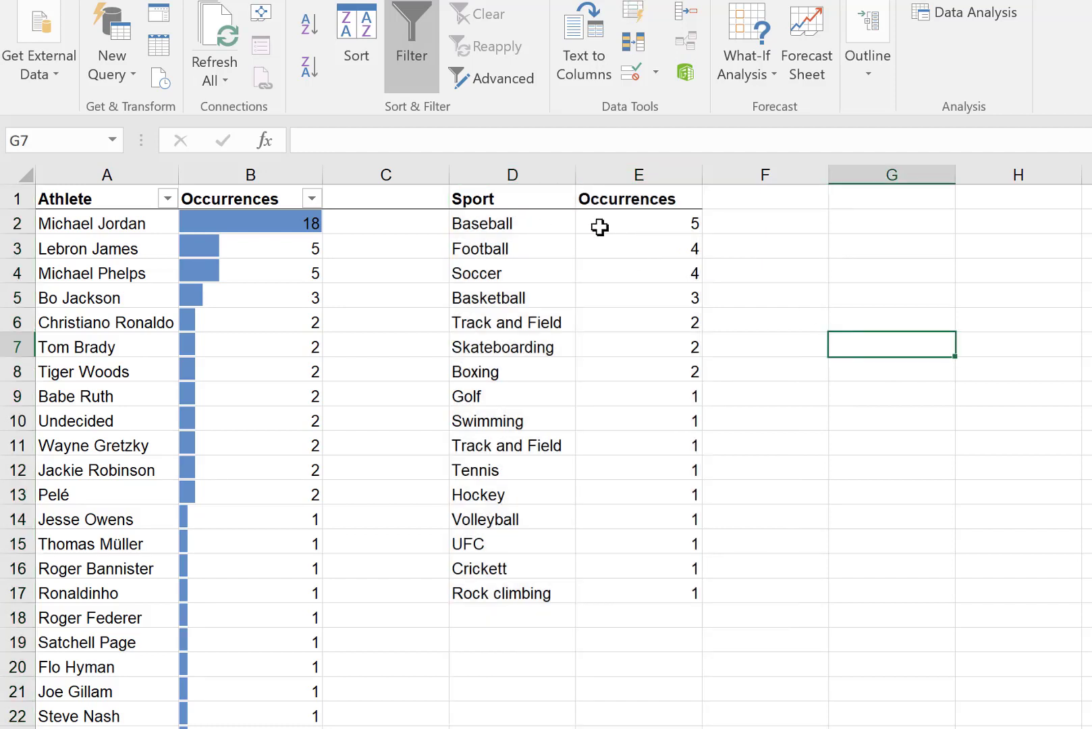
Apply Data Bars conditional formatting to the sports' occurrence values in E2:E17 using Quick Analysis
left_click_drag(599, 228, 639, 597)
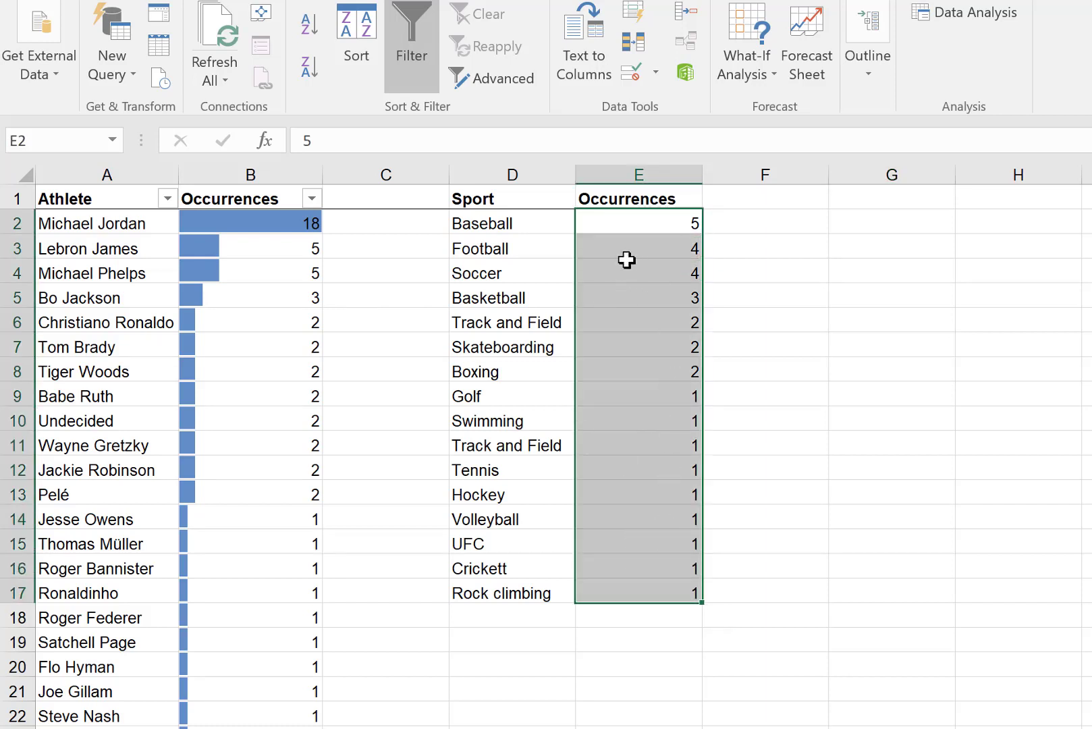
right_click(638, 312)
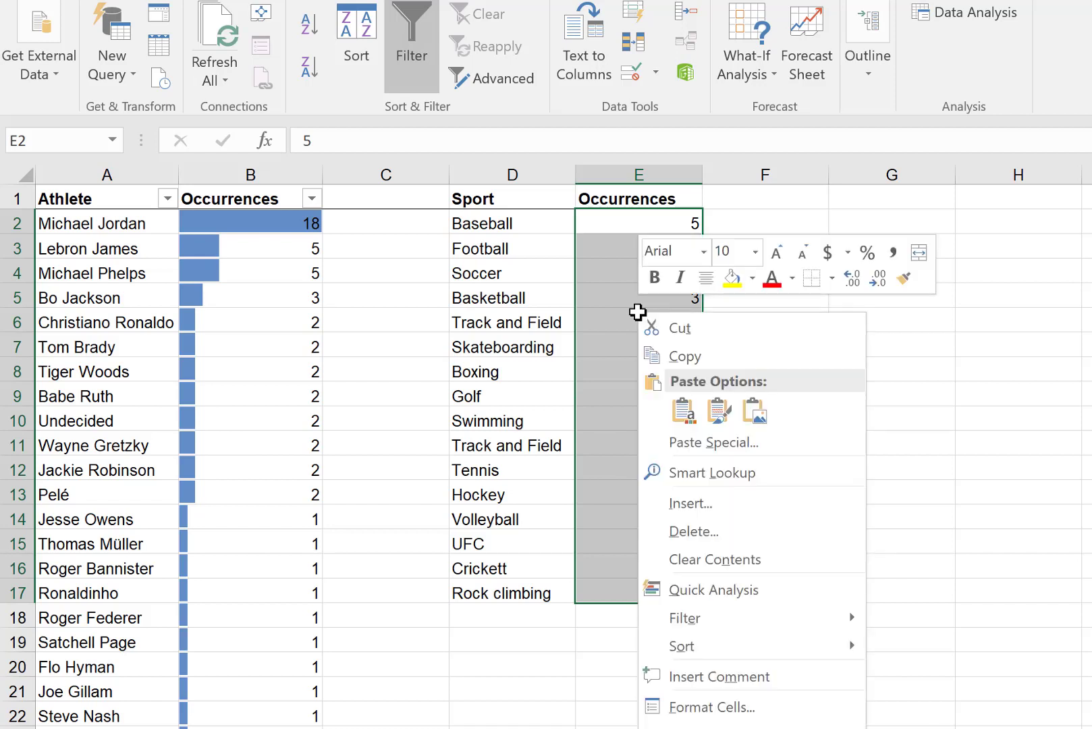
left_click(729, 598)
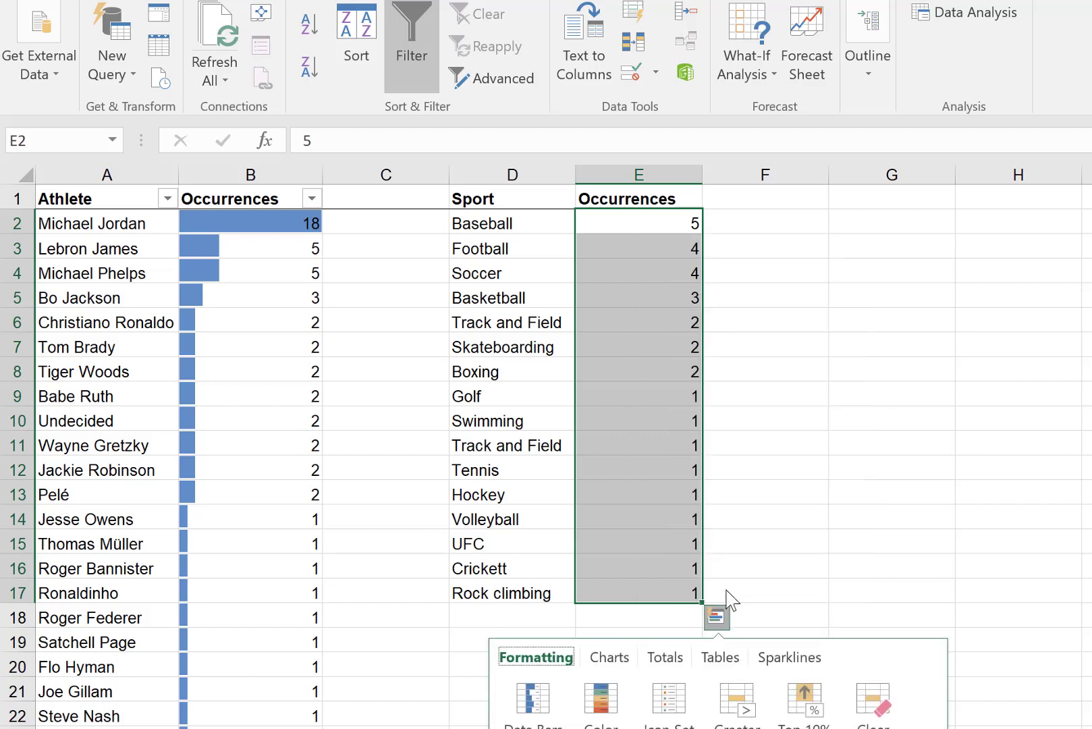
scroll(788, 400, "down", 2)
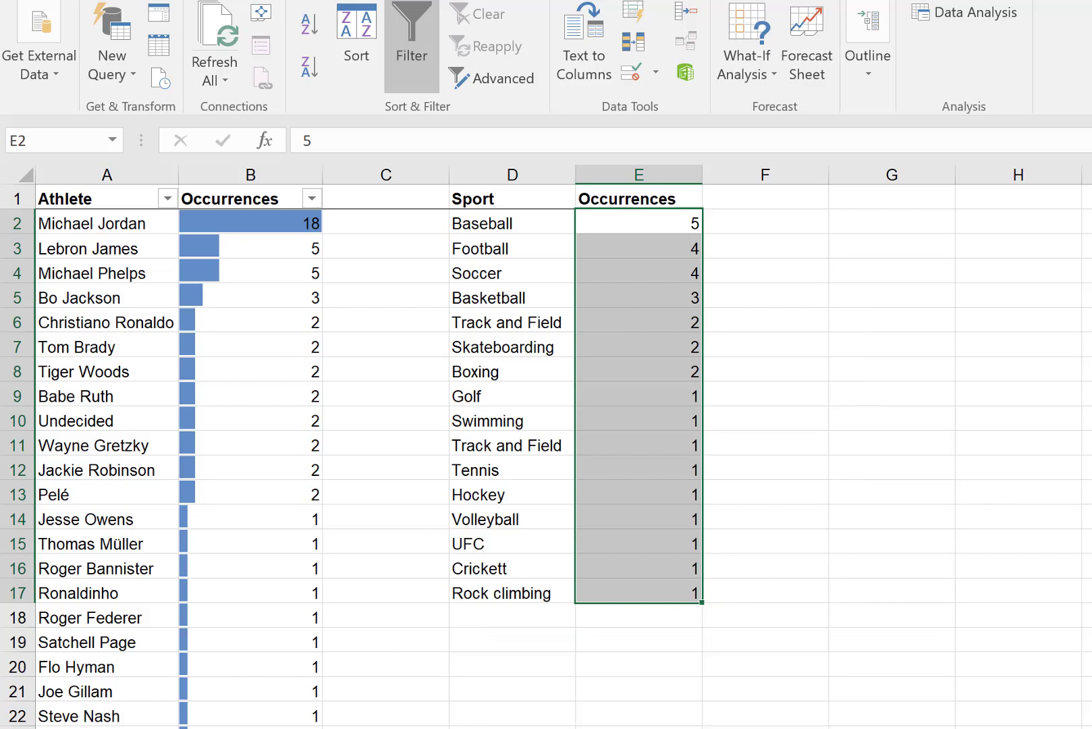
right_click(647, 290)
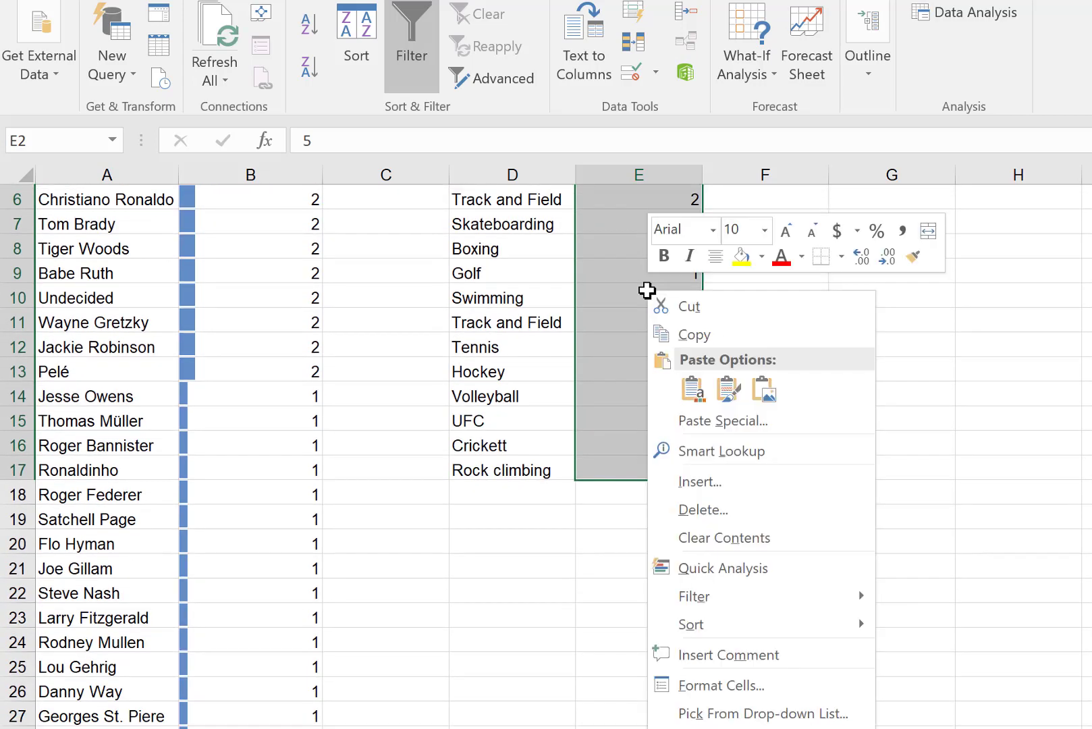
left_click(749, 567)
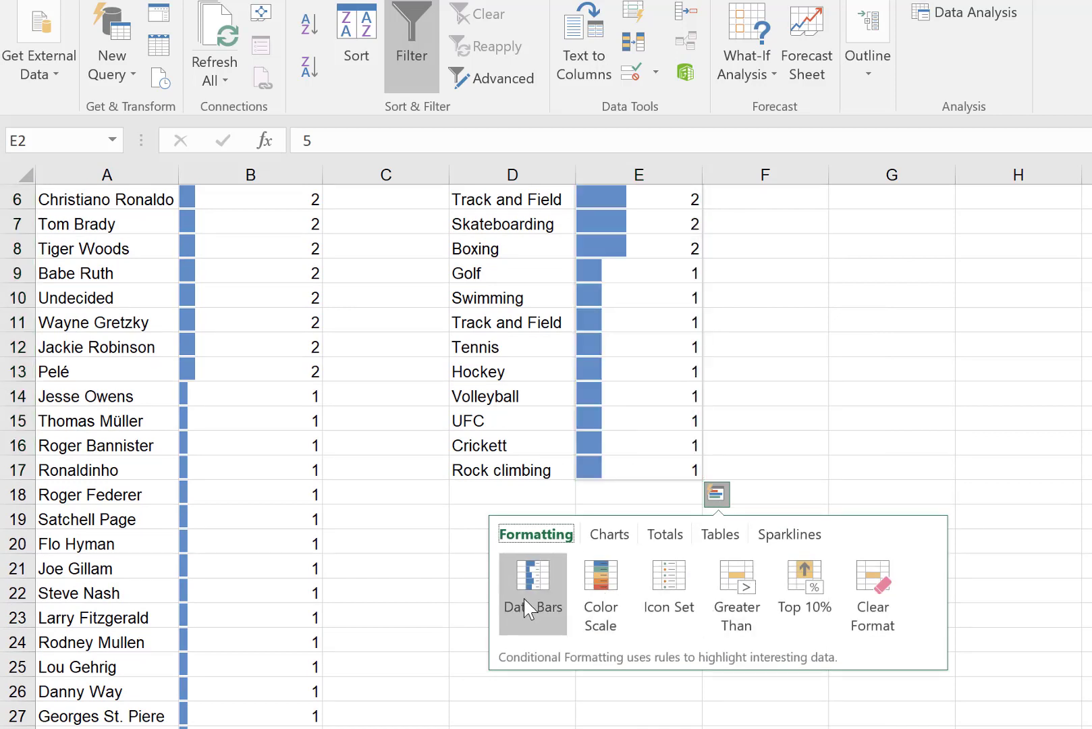
left_click(527, 608)
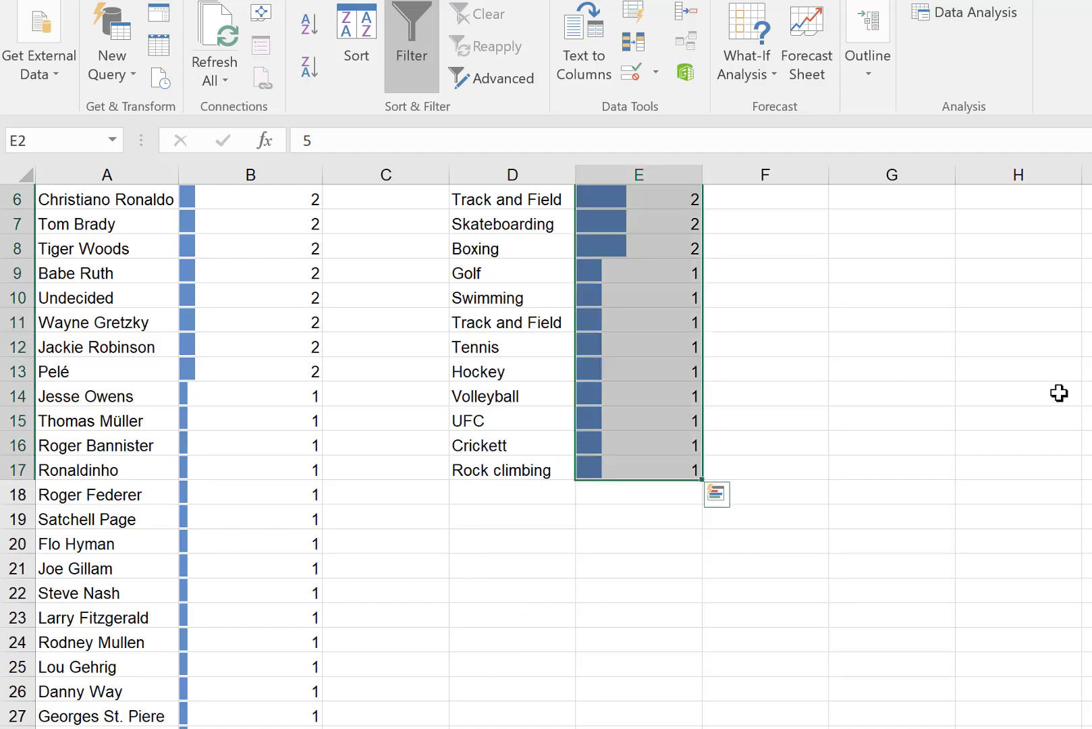
scroll(540, 405, "up", 2)
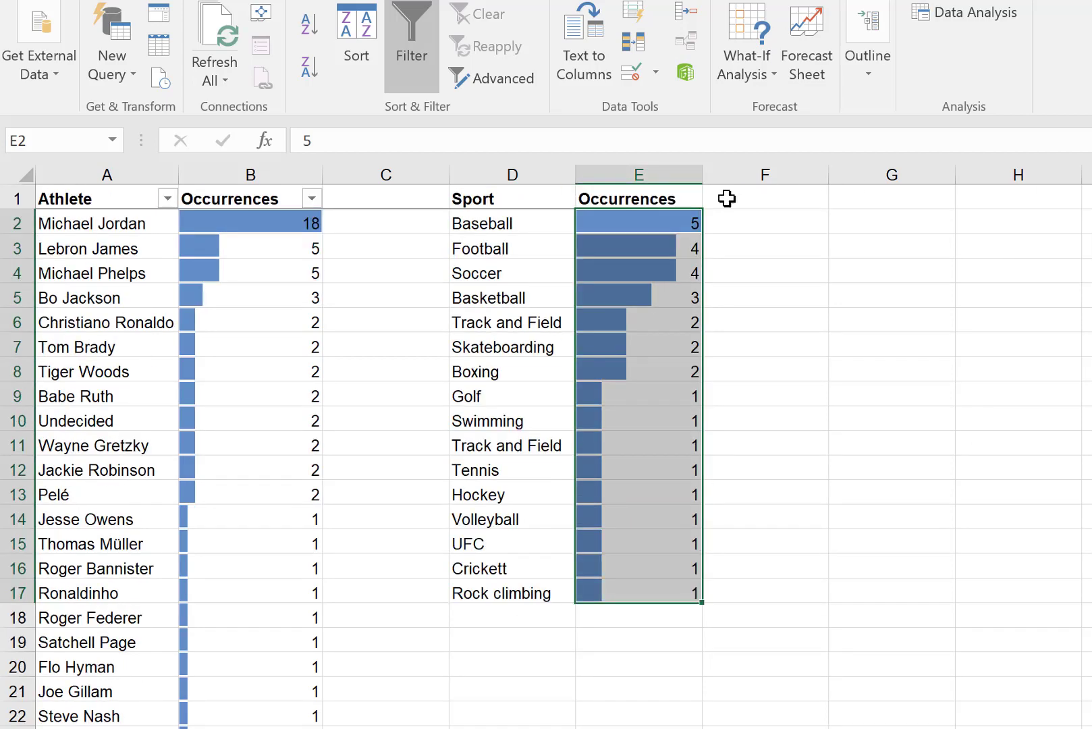
left_click(759, 226)
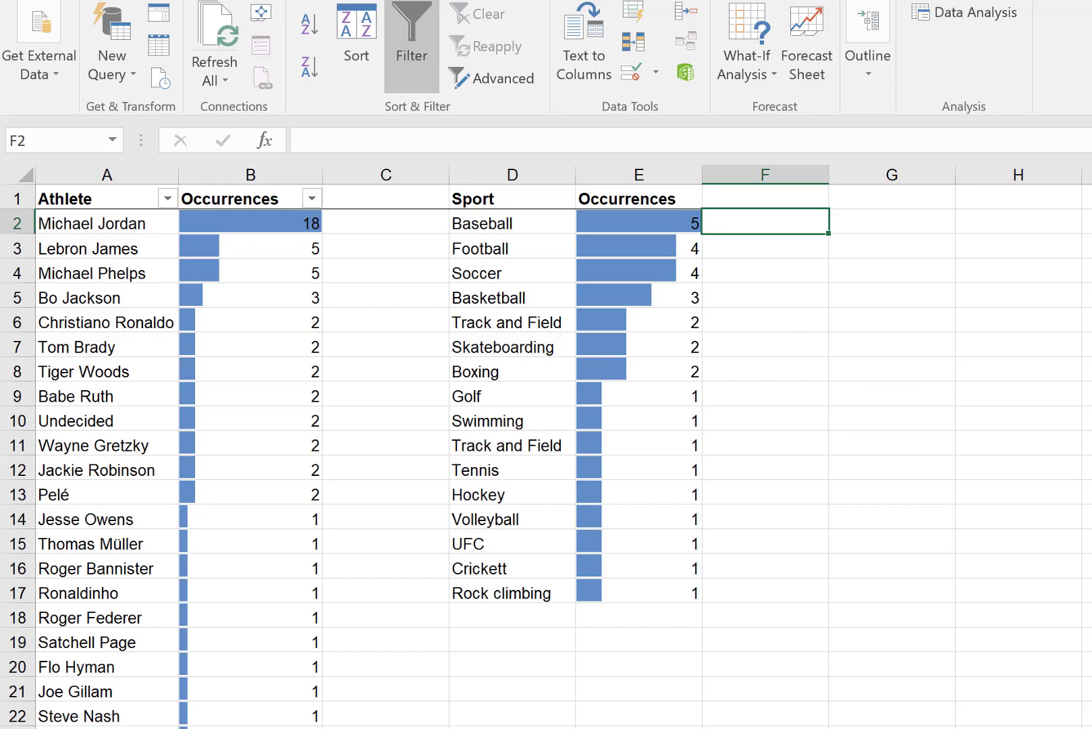
key("Left")
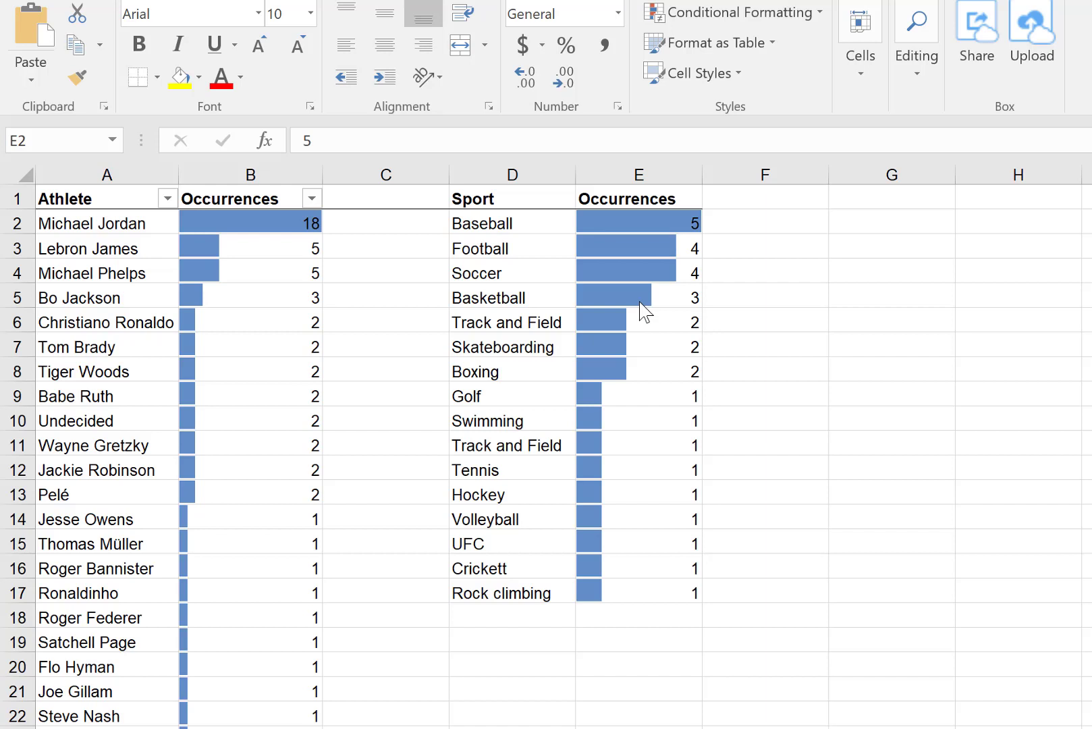
Insert a Clustered Column chart of the sports and their occurrences from D2:E17 using Quick Analysis
left_click(527, 226)
mouse_move(527, 225)
left_mouse_down()
mouse_move(585, 419)
mouse_move(623, 612)
mouse_move(624, 600)
left_mouse_up()
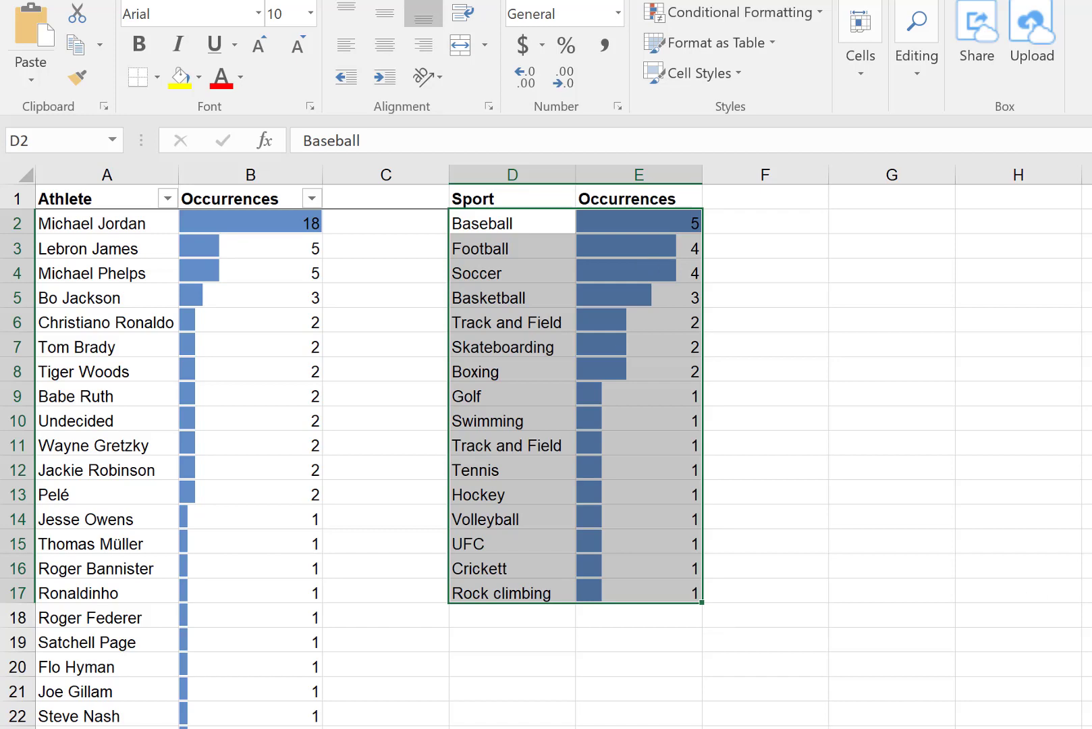
scroll(1000, 607, "down", 2)
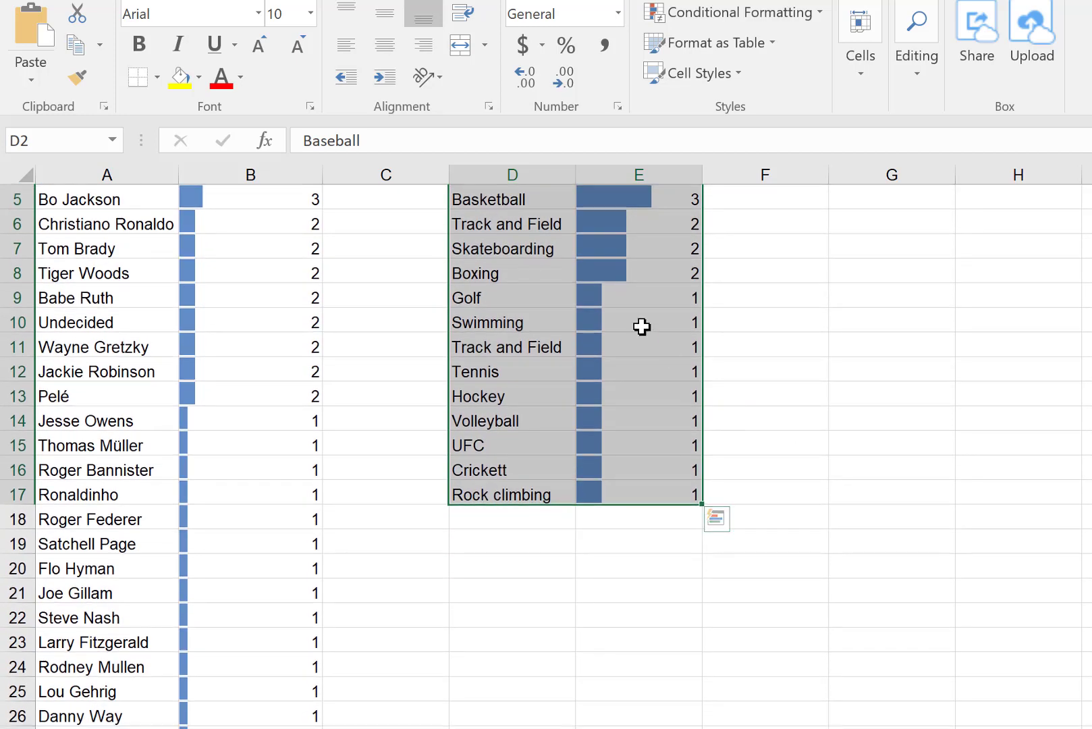
right_click(641, 327)
left_click(720, 605)
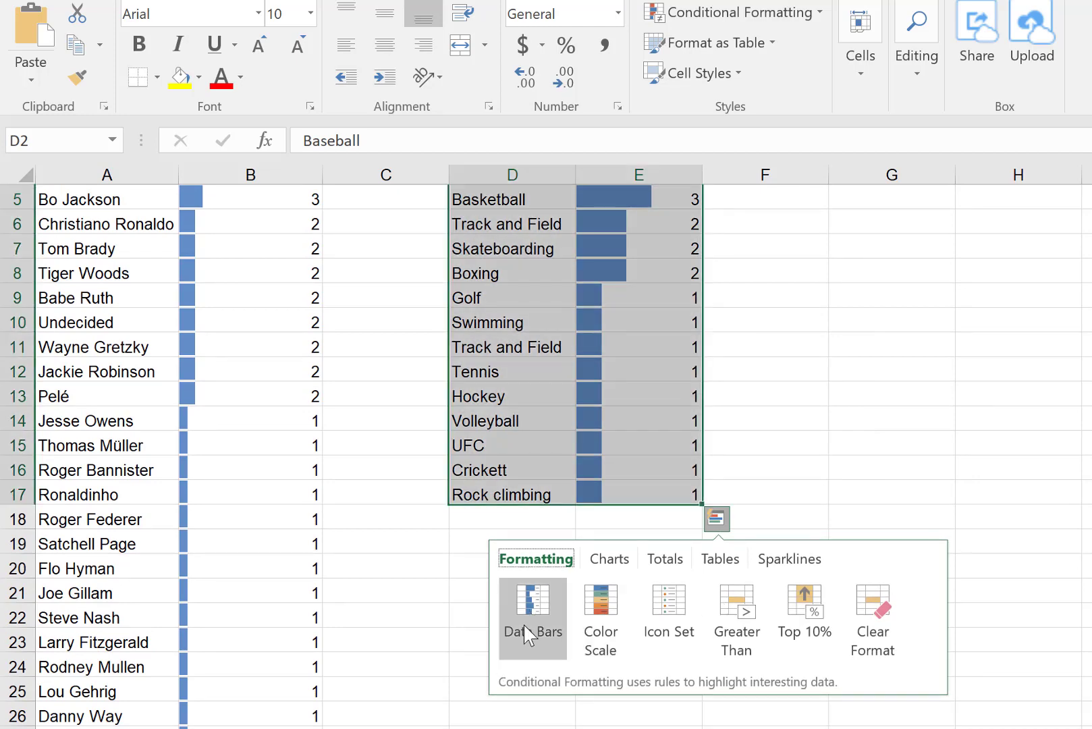
left_click(612, 563)
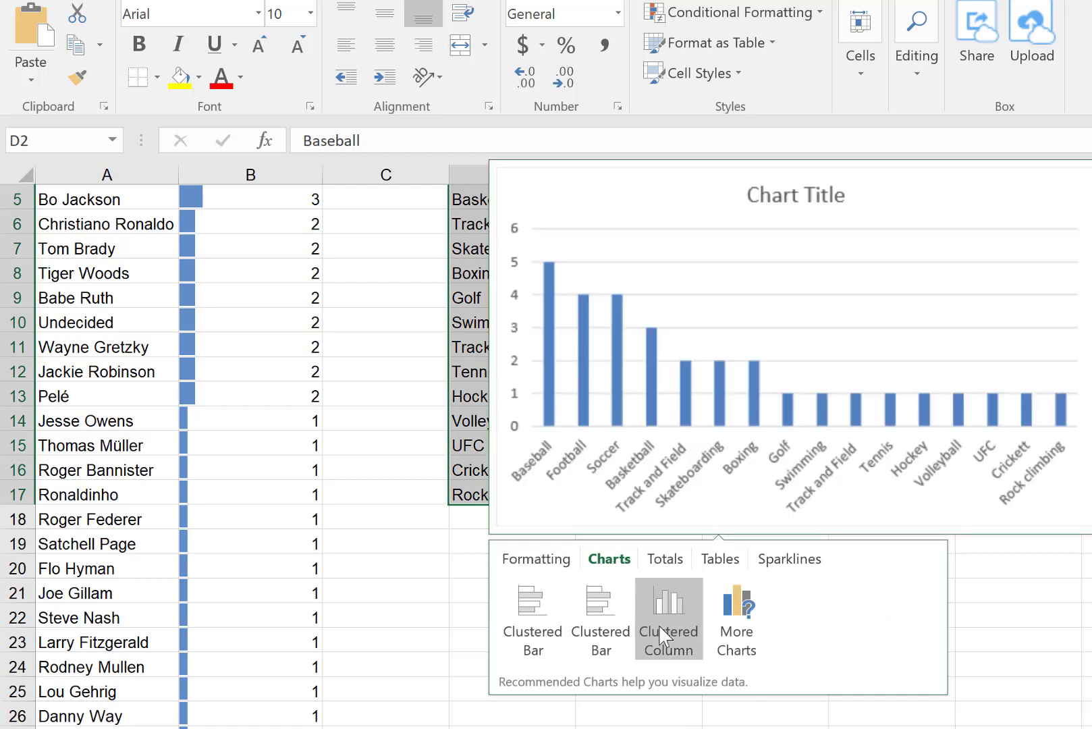
left_click(665, 634)
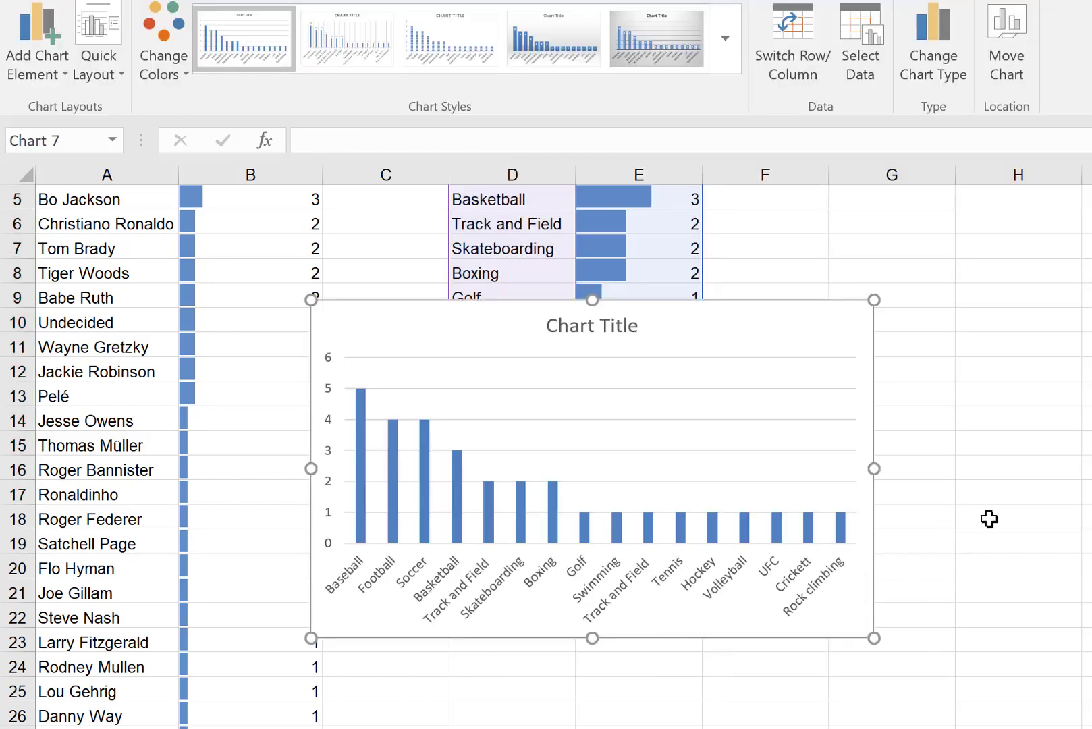
Change the title of the sports column chart to "By Sport"
scroll(990, 517, "up", 1)
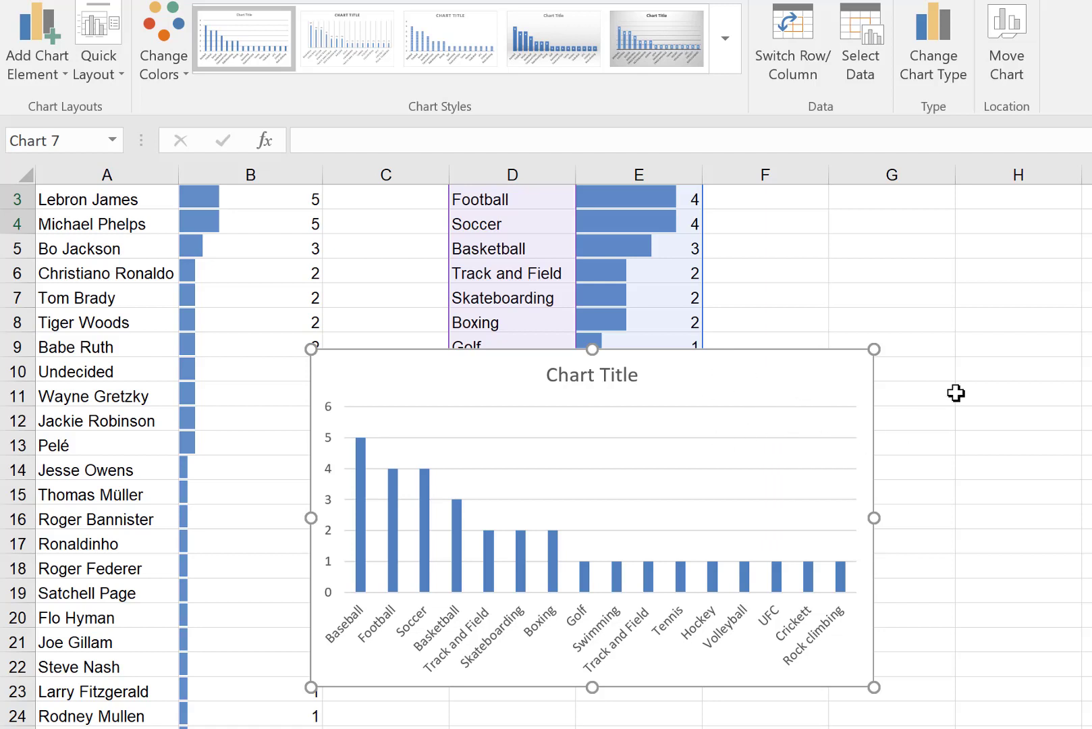
left_click(615, 380)
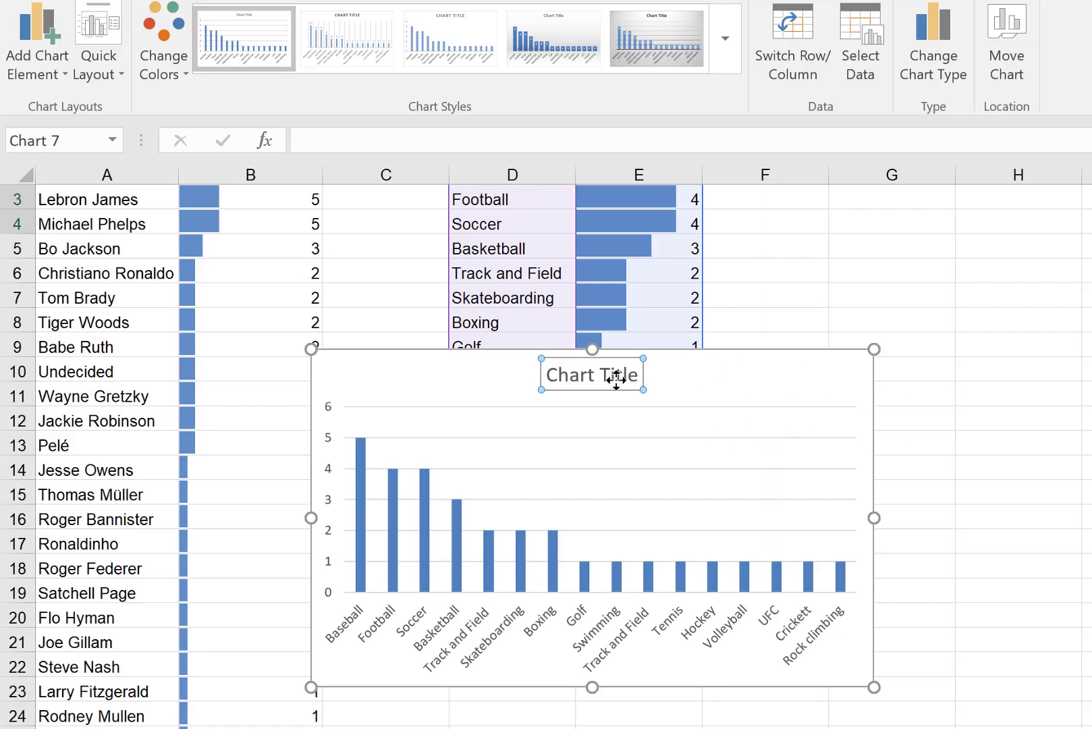
left_click_drag(554, 373, 624, 389)
type("B")
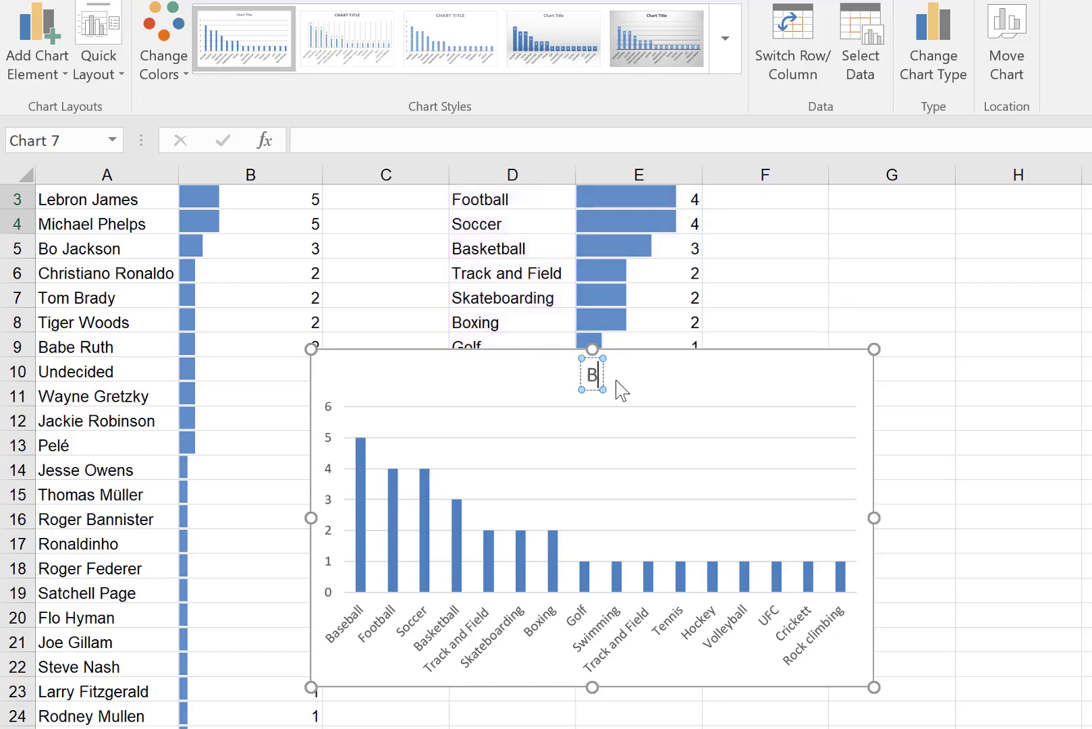
type("y Sport")
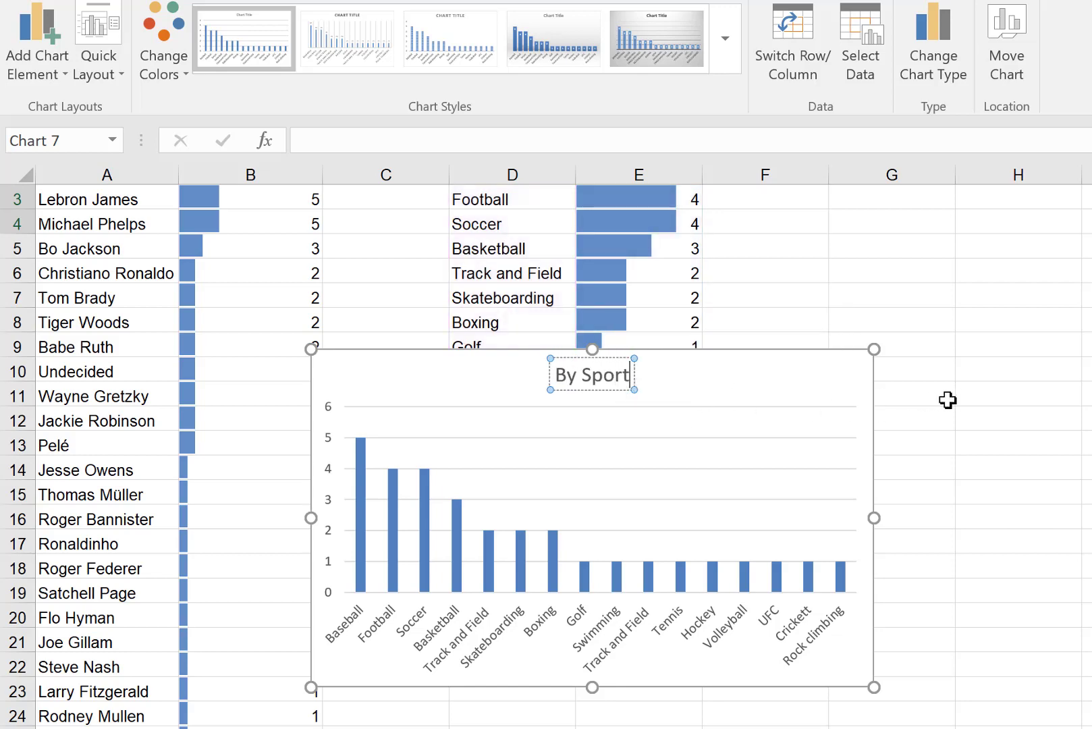
left_click(948, 401)
left_click(833, 368)
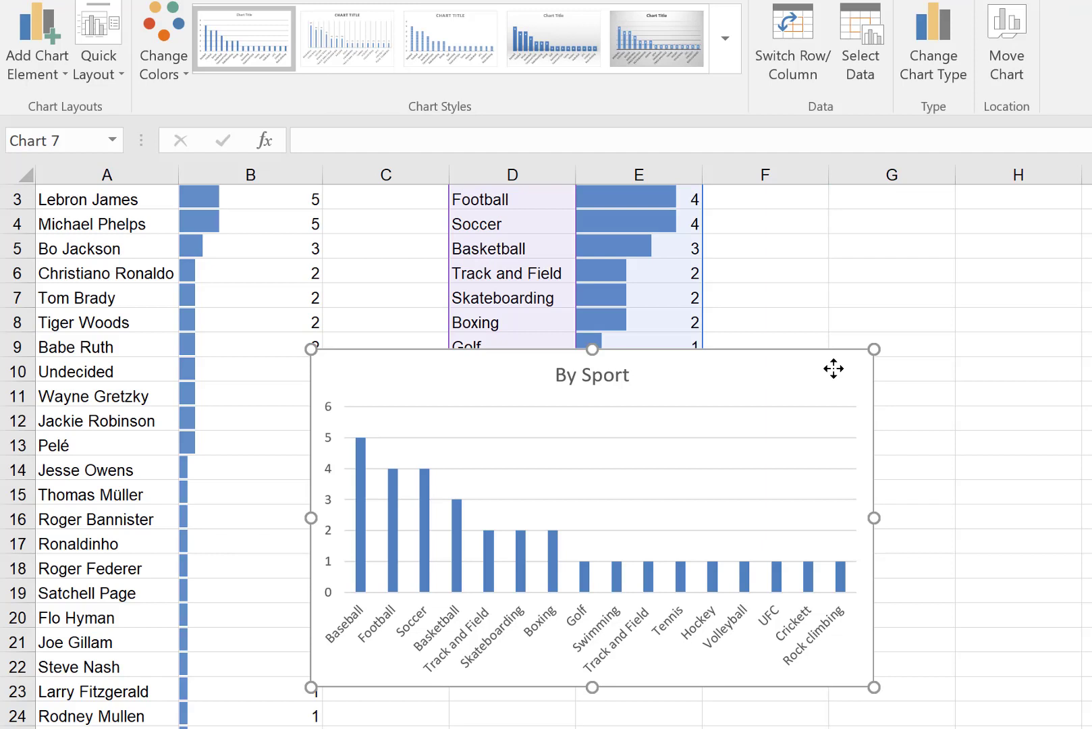
Move the By Sport chart up and to the right, clear of the athletes' table, and deselect it
left_click_drag(748, 376, 956, 289)
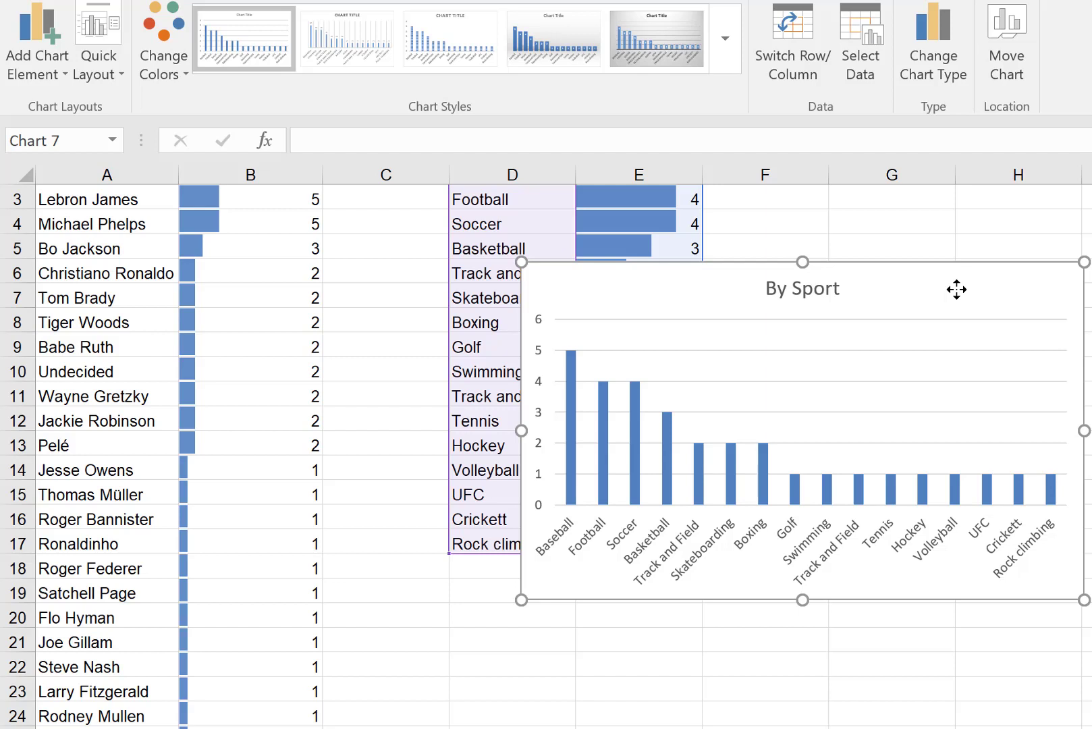
left_click(891, 616)
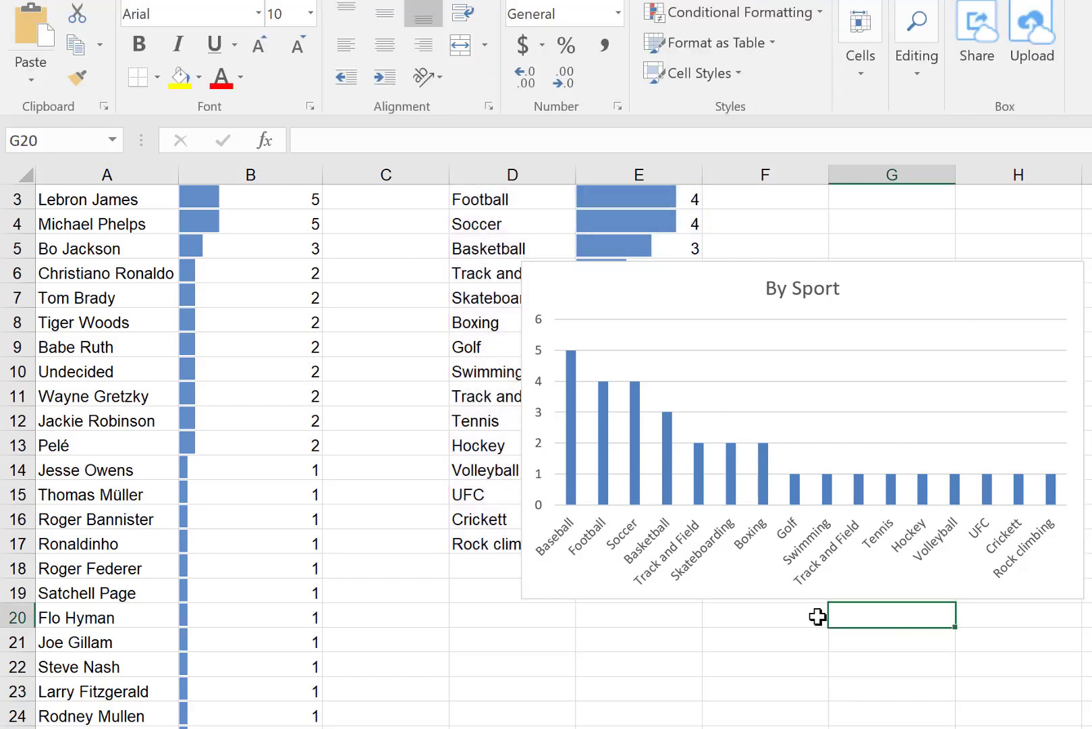
scroll(339, 487, "up", 1)
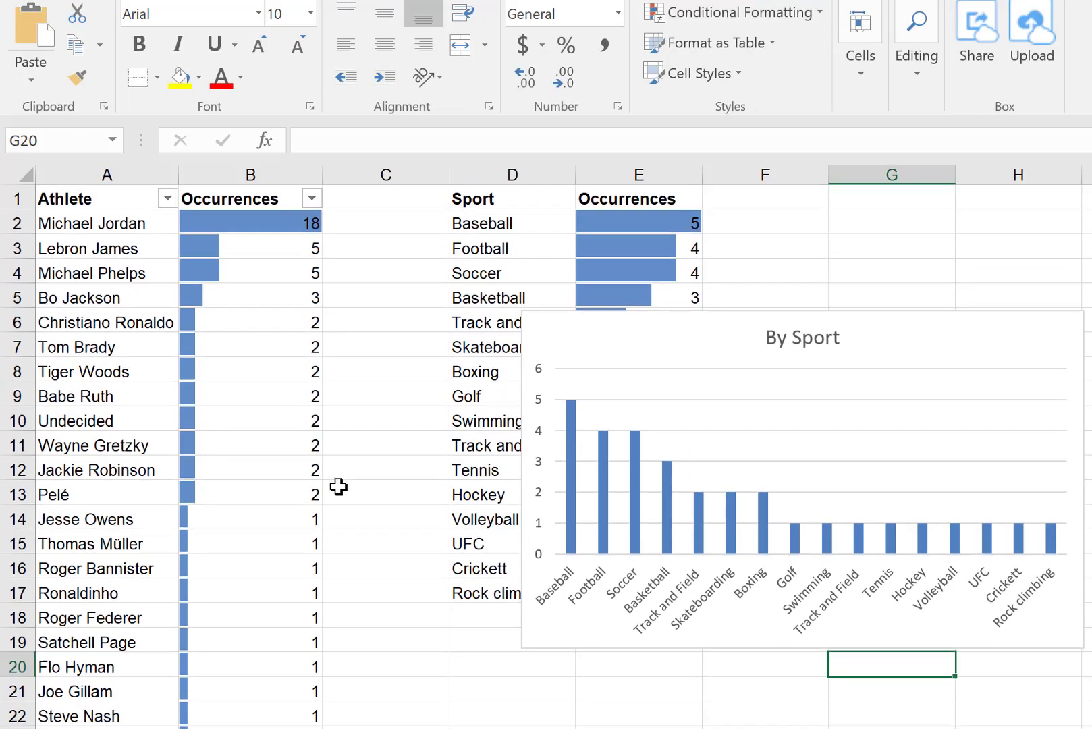
left_click(125, 225)
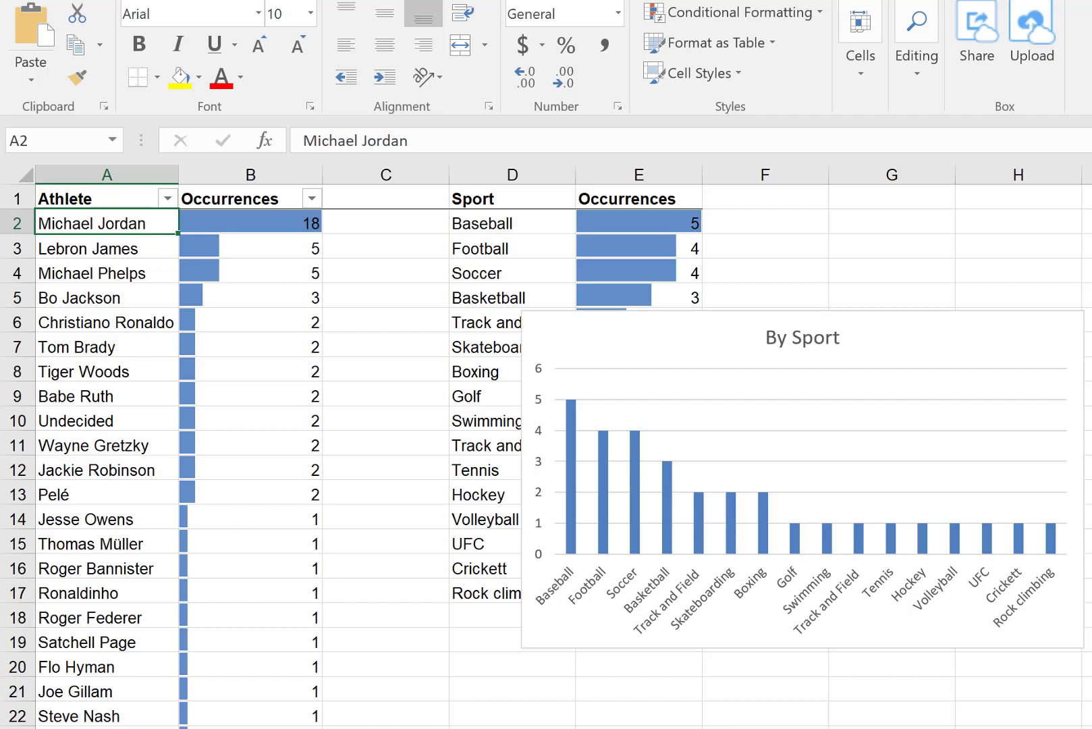
key("ctrl+End")
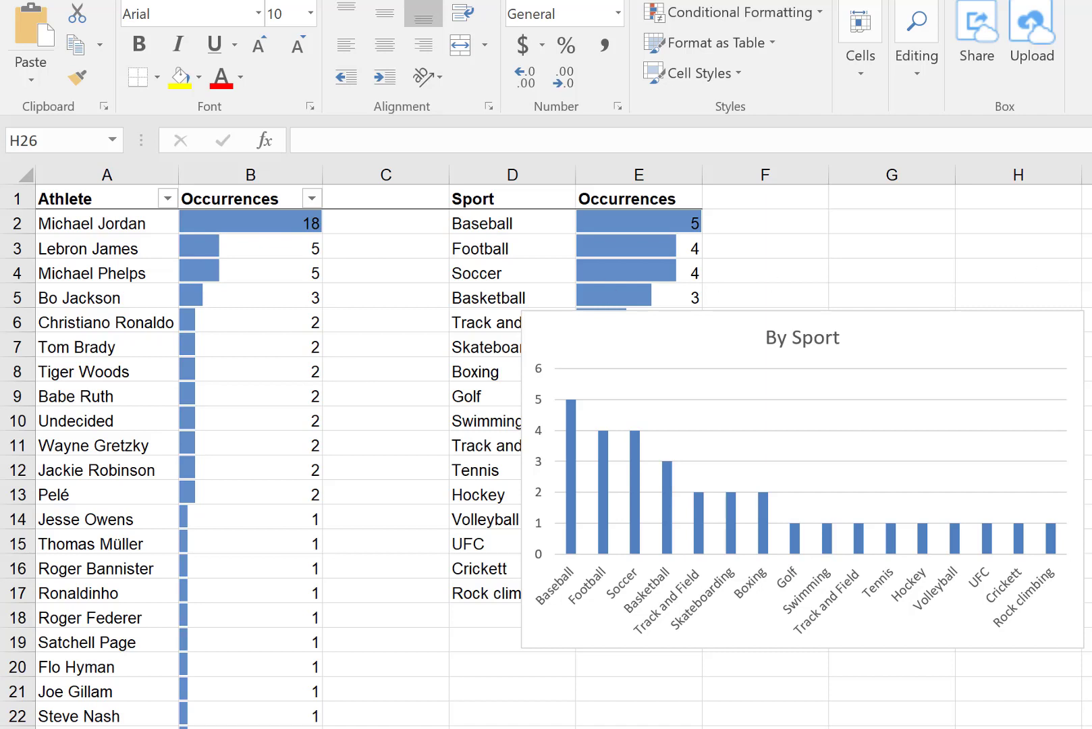
left_click(109, 224)
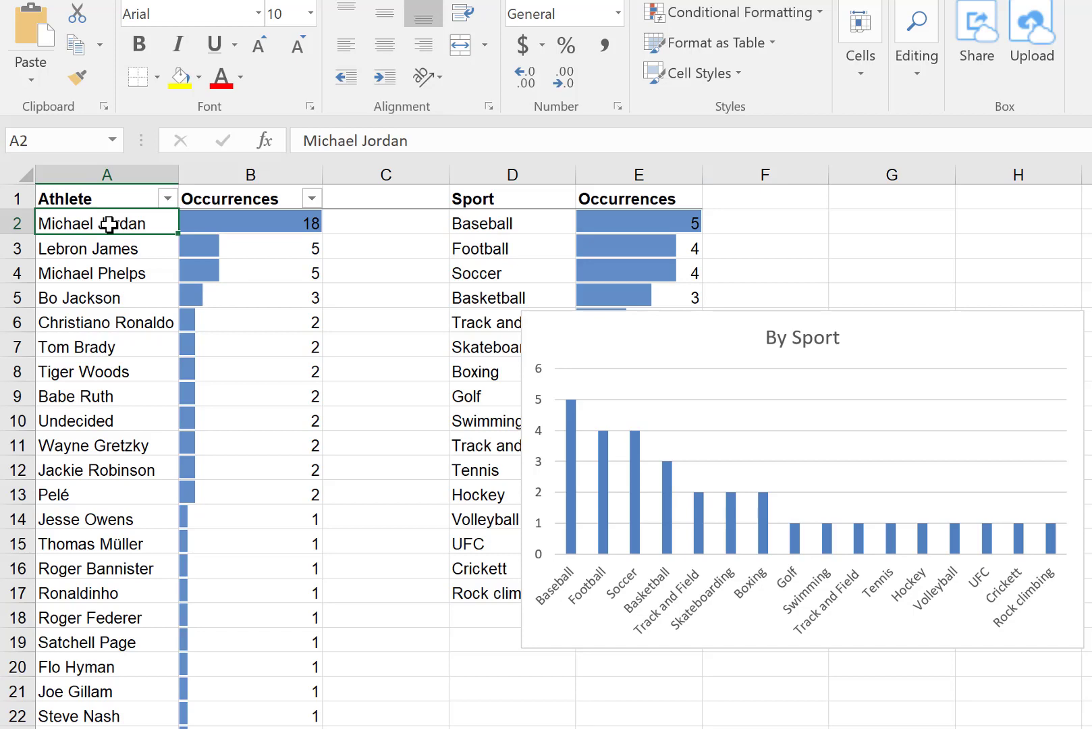
Insert a Pie chart of the athletes and their occurrences from A2:B32, choosing from all chart types through Quick Analysis
left_click_drag(109, 223, 276, 694)
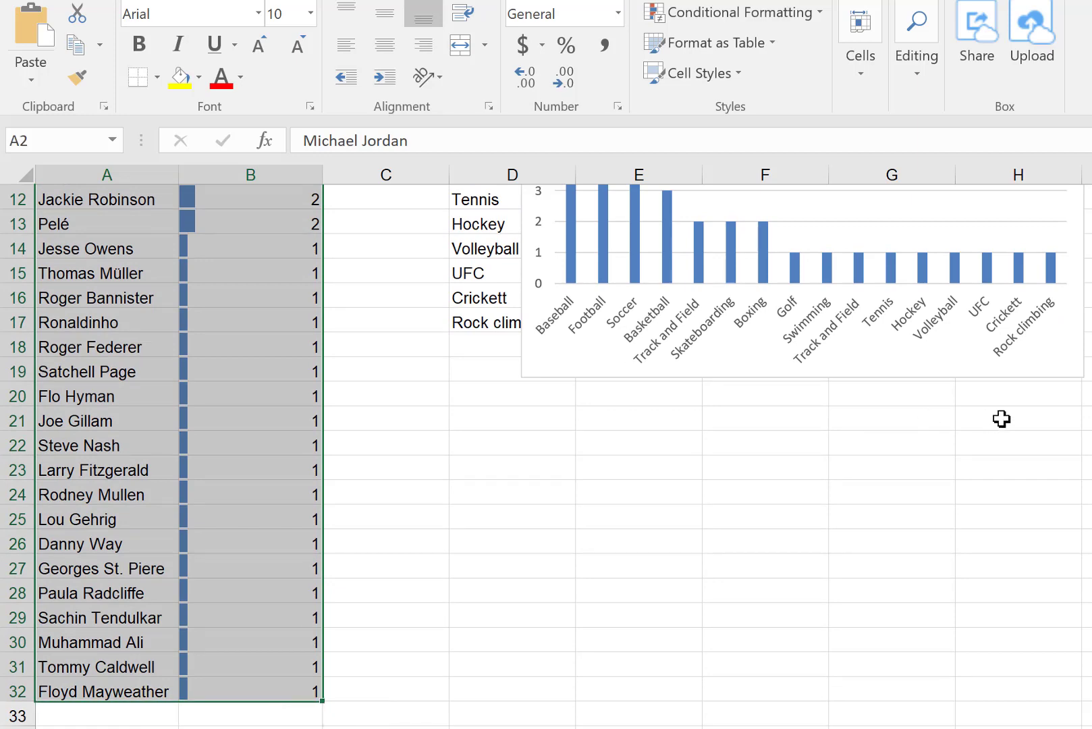
left_click_drag(1088, 348, 1088, 352)
right_click(231, 248)
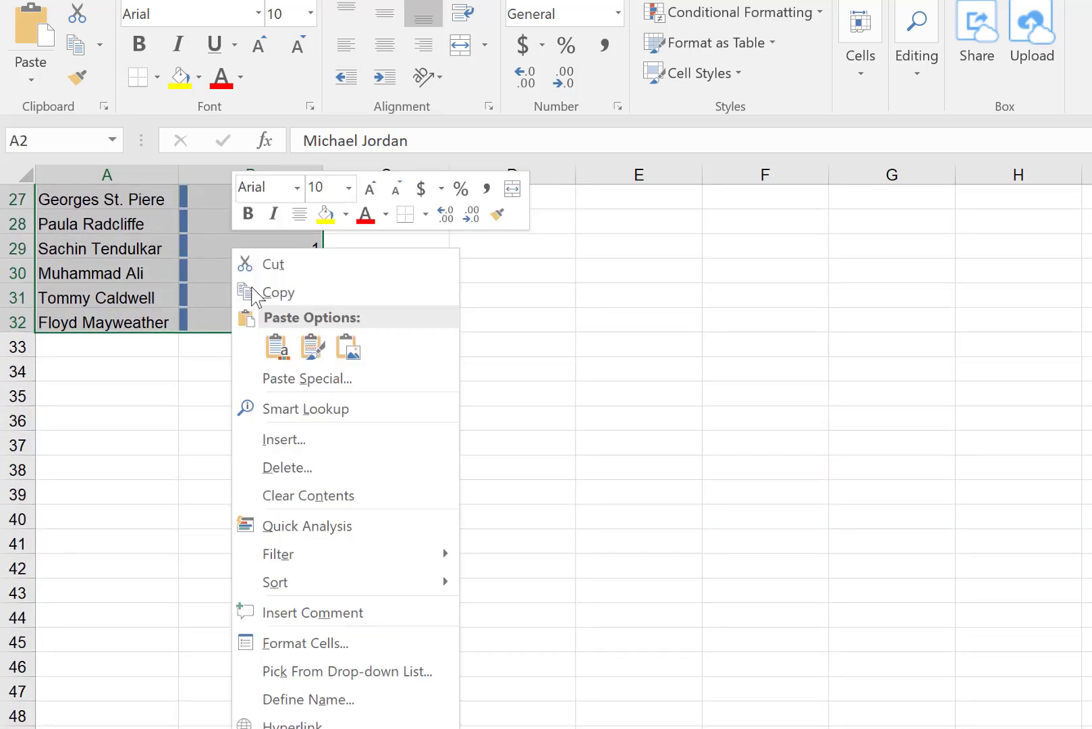
left_click(345, 529)
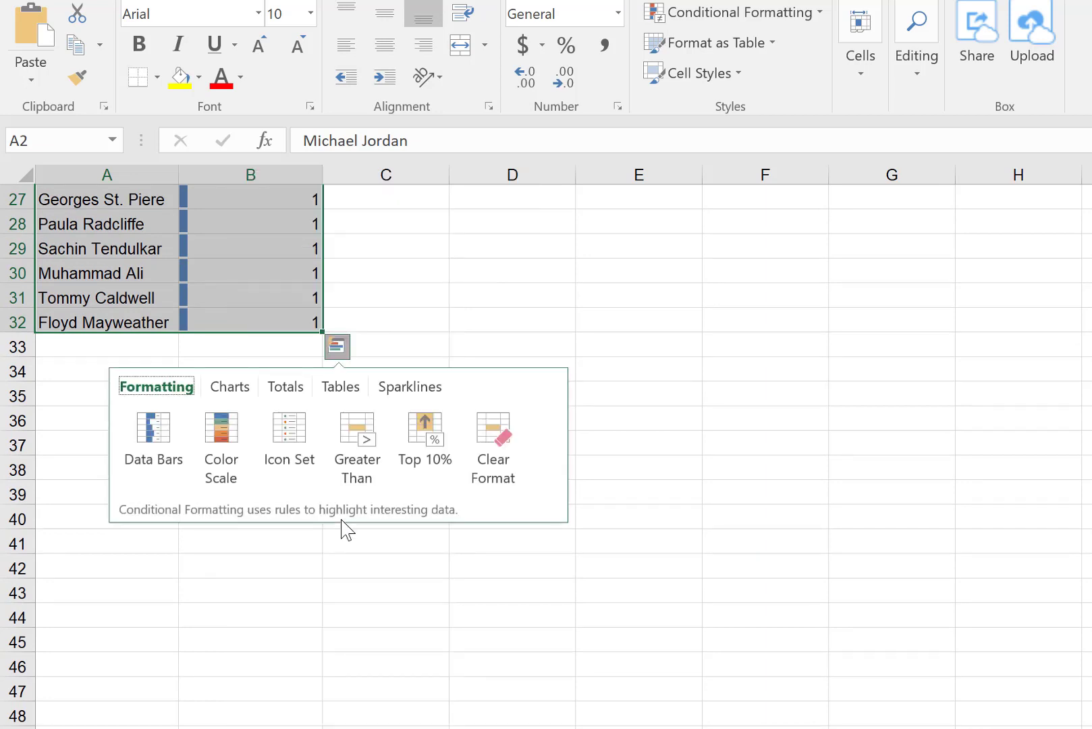
left_click(228, 400)
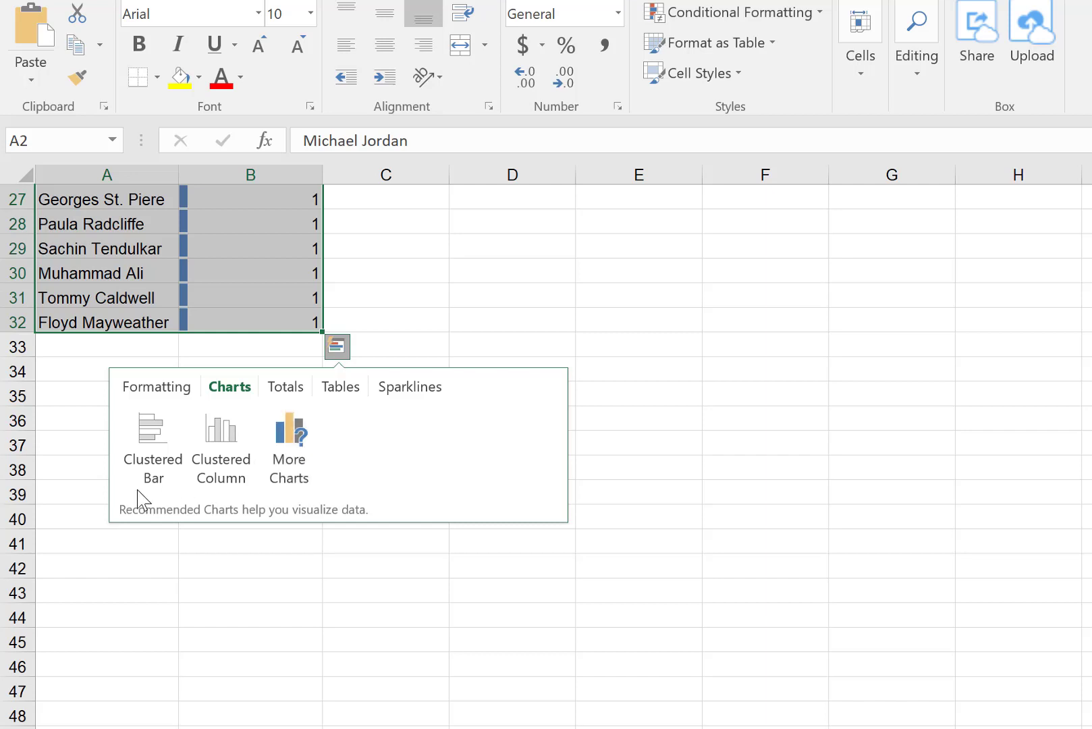
left_click(294, 465)
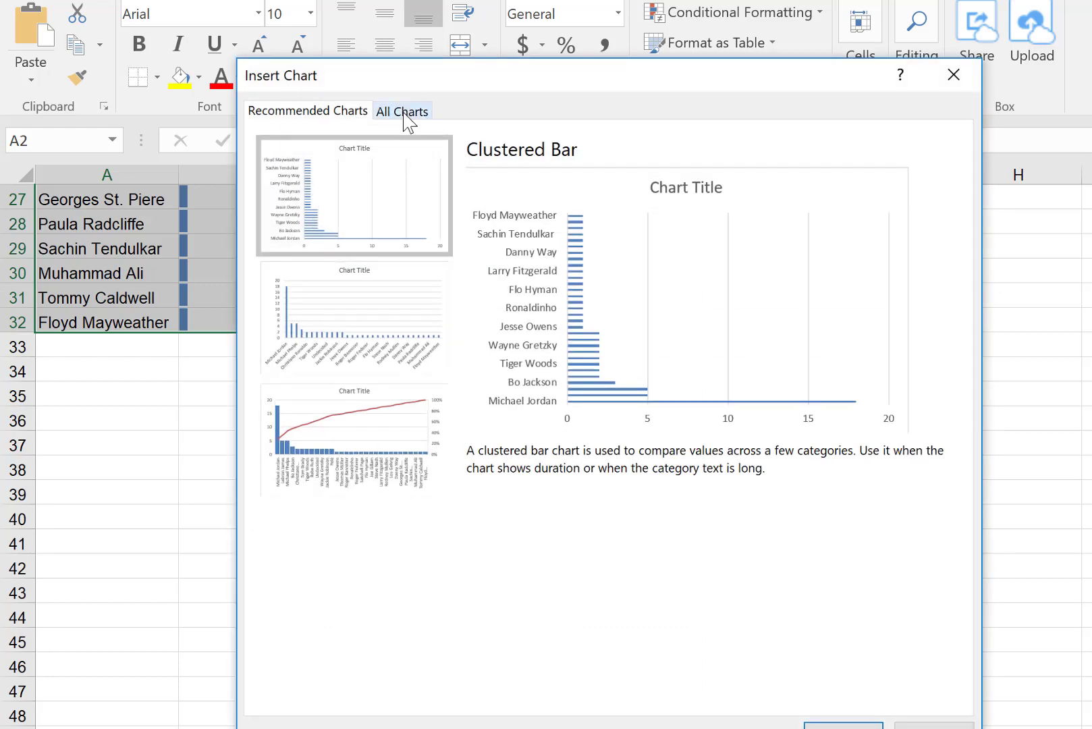
left_click(403, 113)
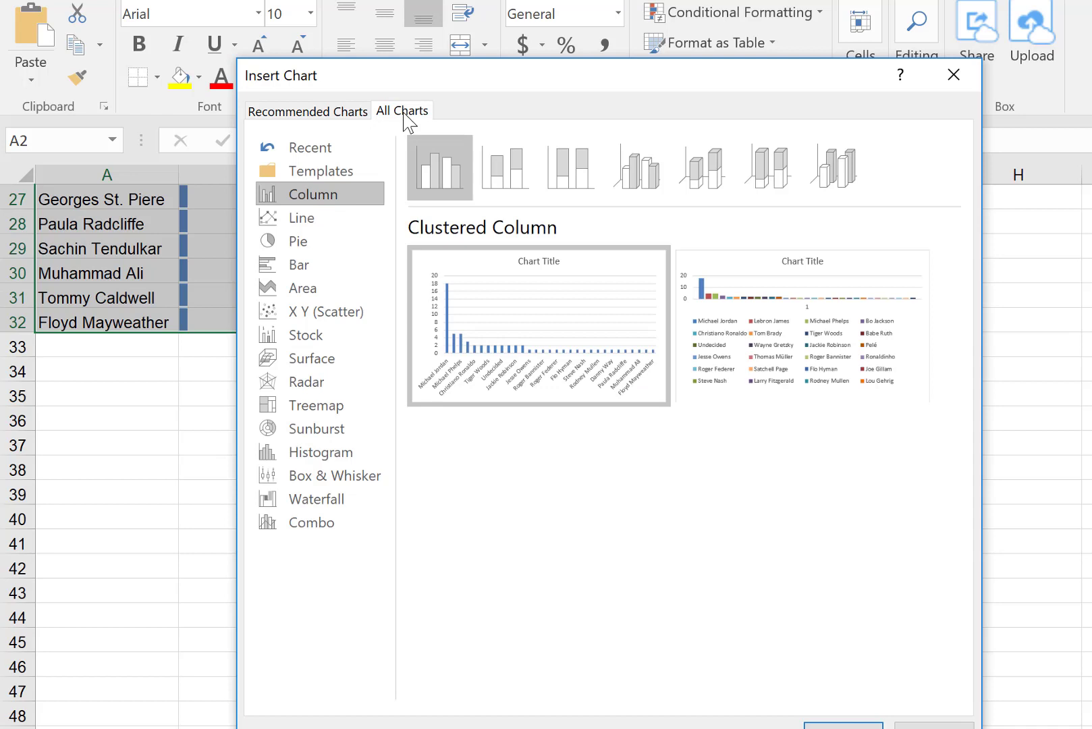
left_click(302, 240)
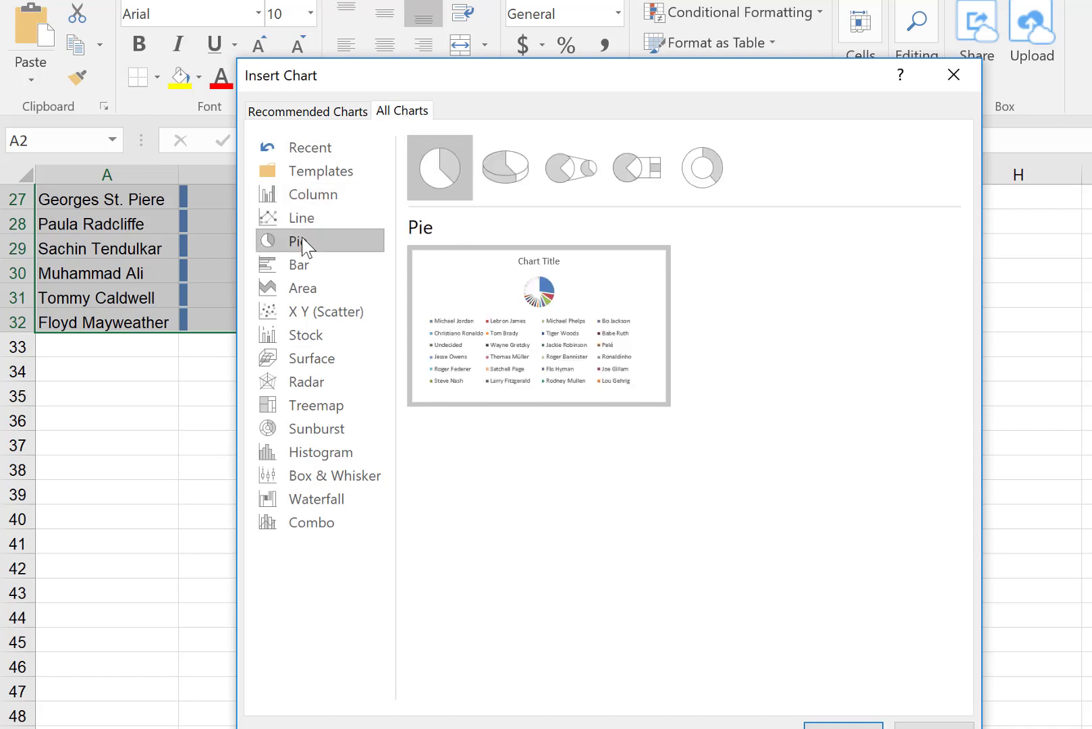
mouse_move(532, 282)
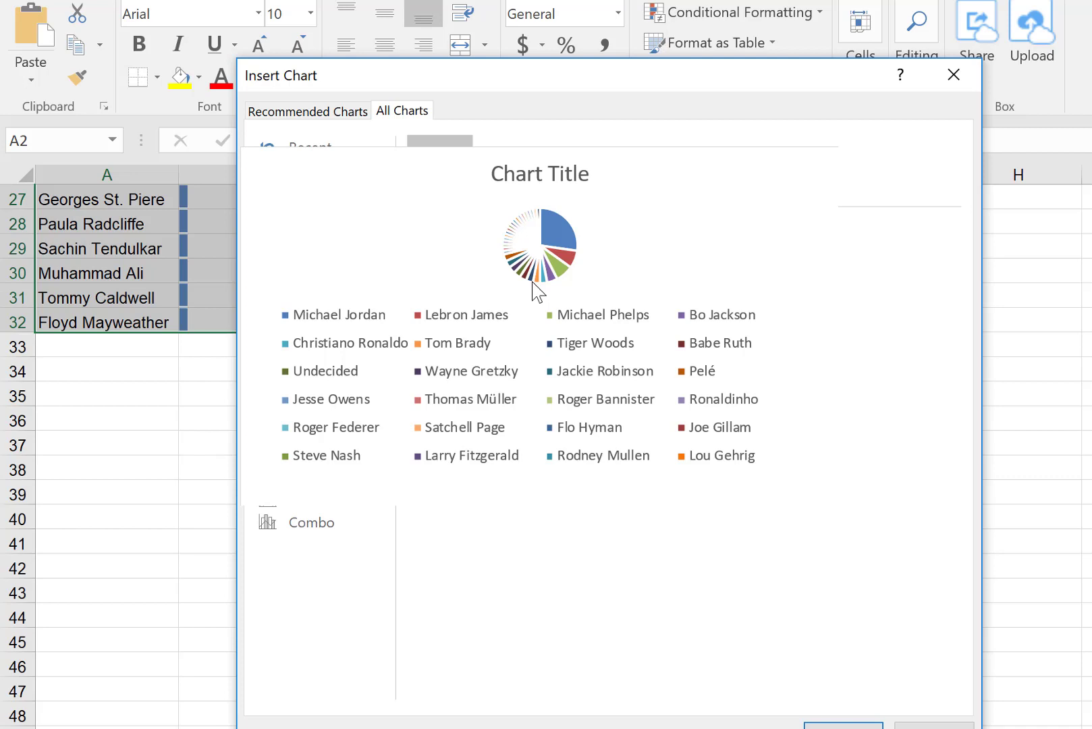
left_click(838, 725)
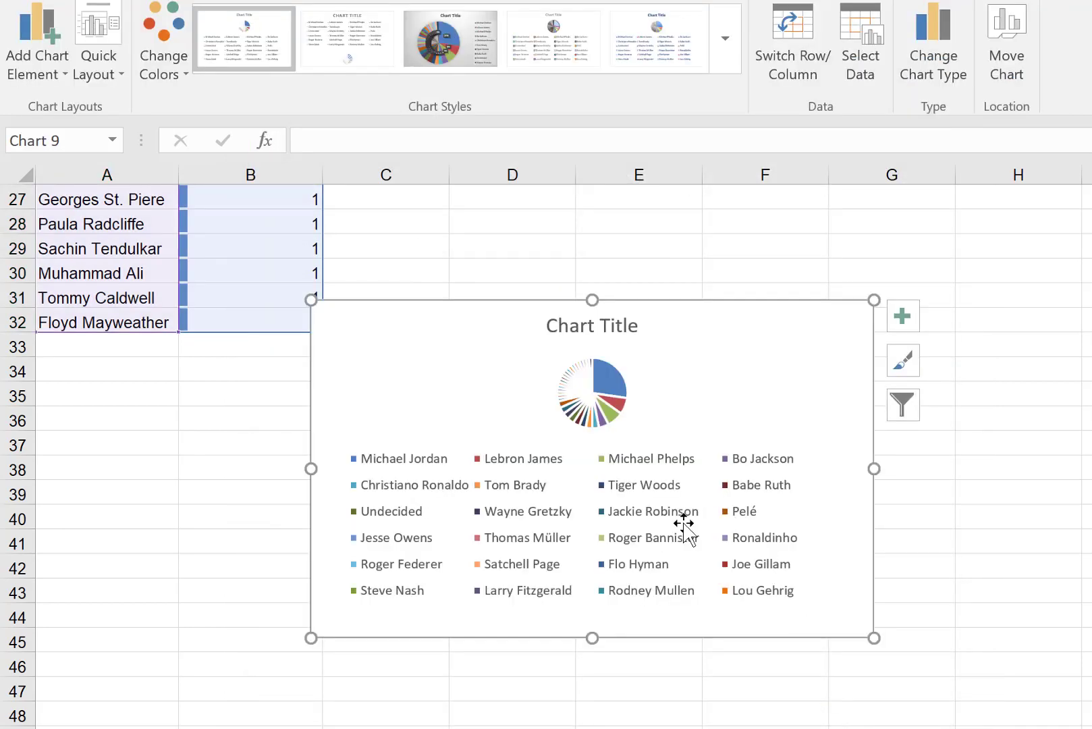
Delete the athletes' pie chart legend and change the chart title to "Greatest Athlete of All Time"
left_click(548, 500)
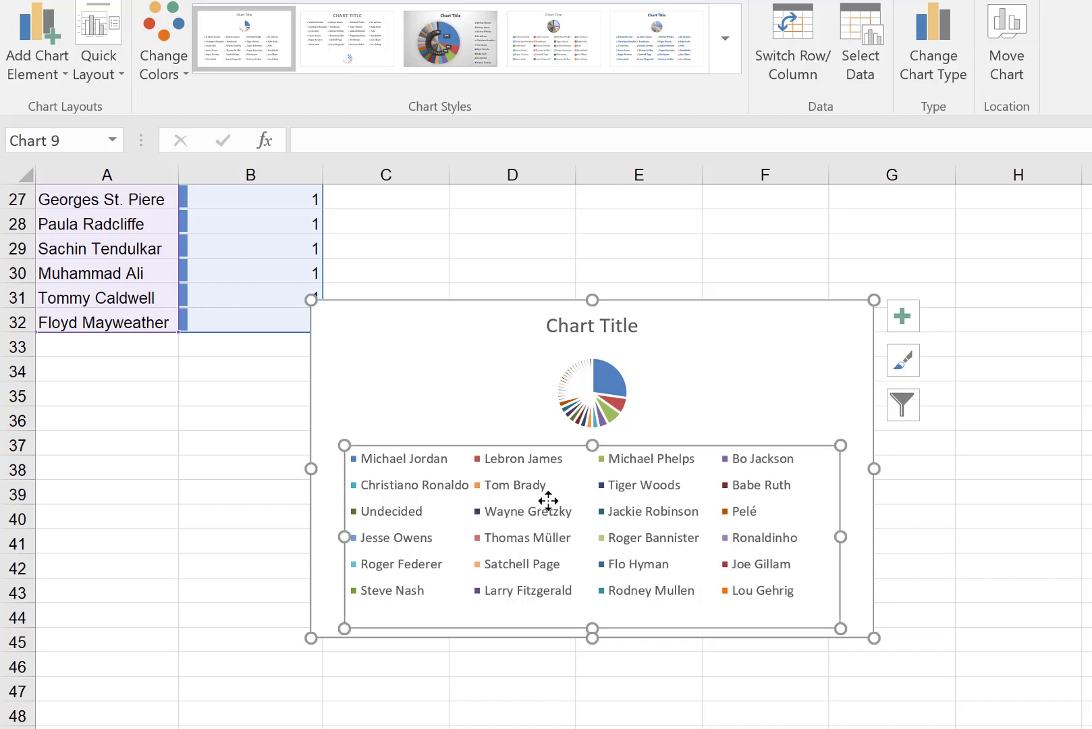
key("Delete")
left_click(611, 319)
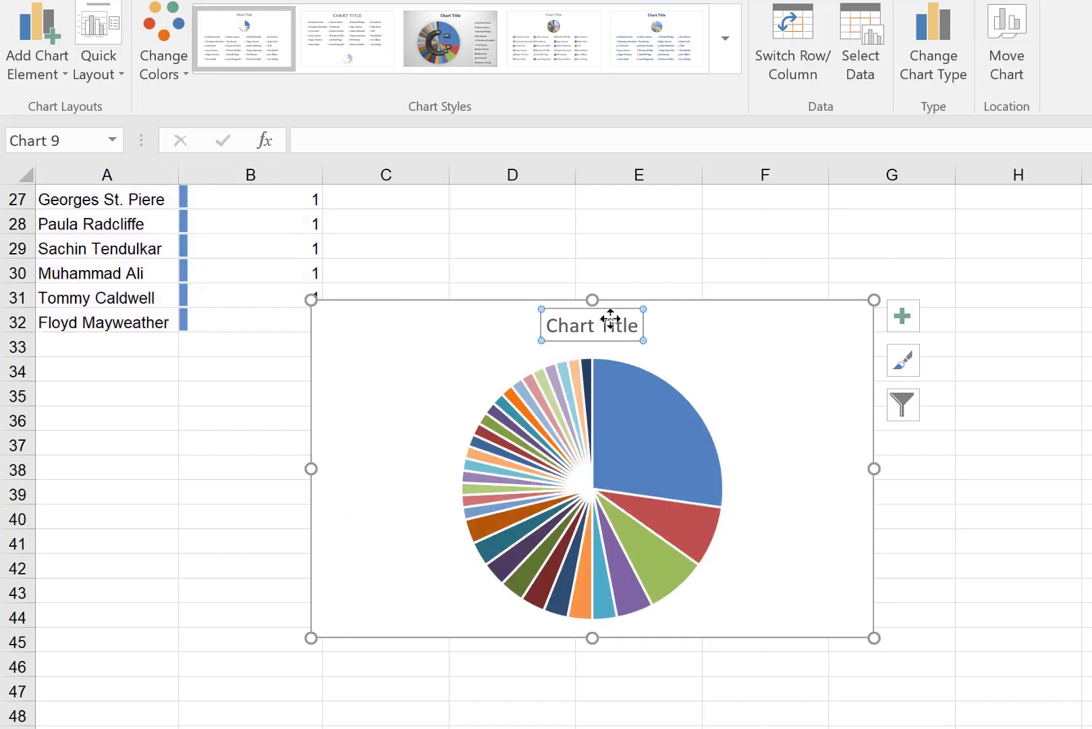
triple_click(611, 320)
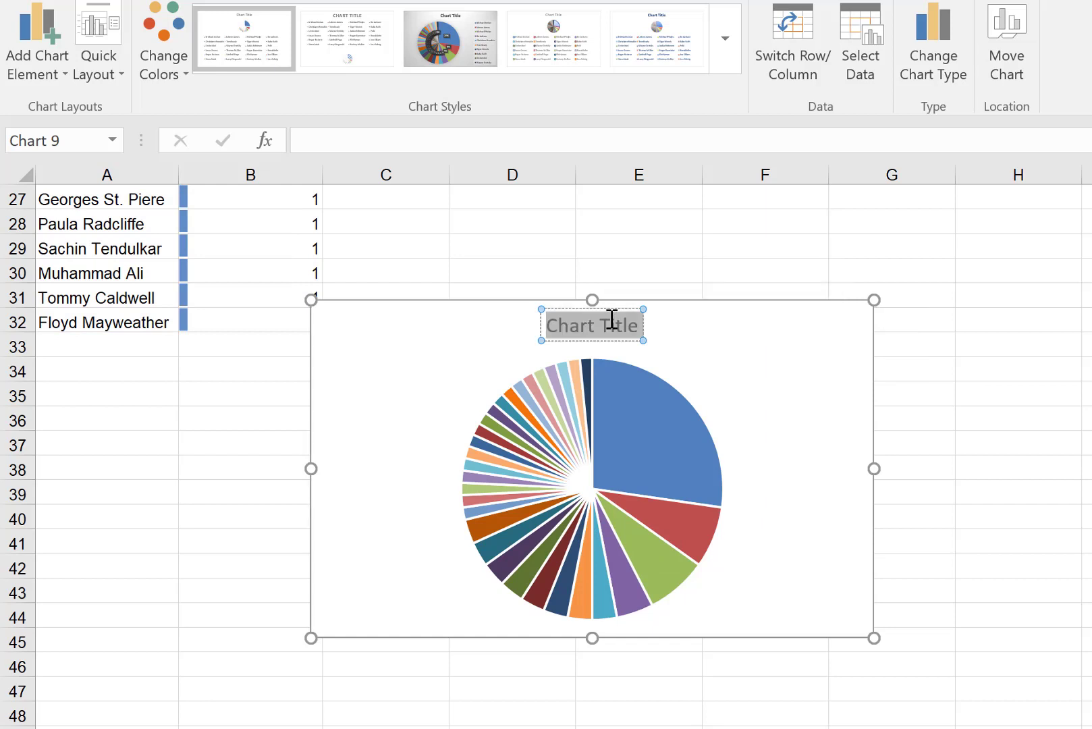
type("Greatest")
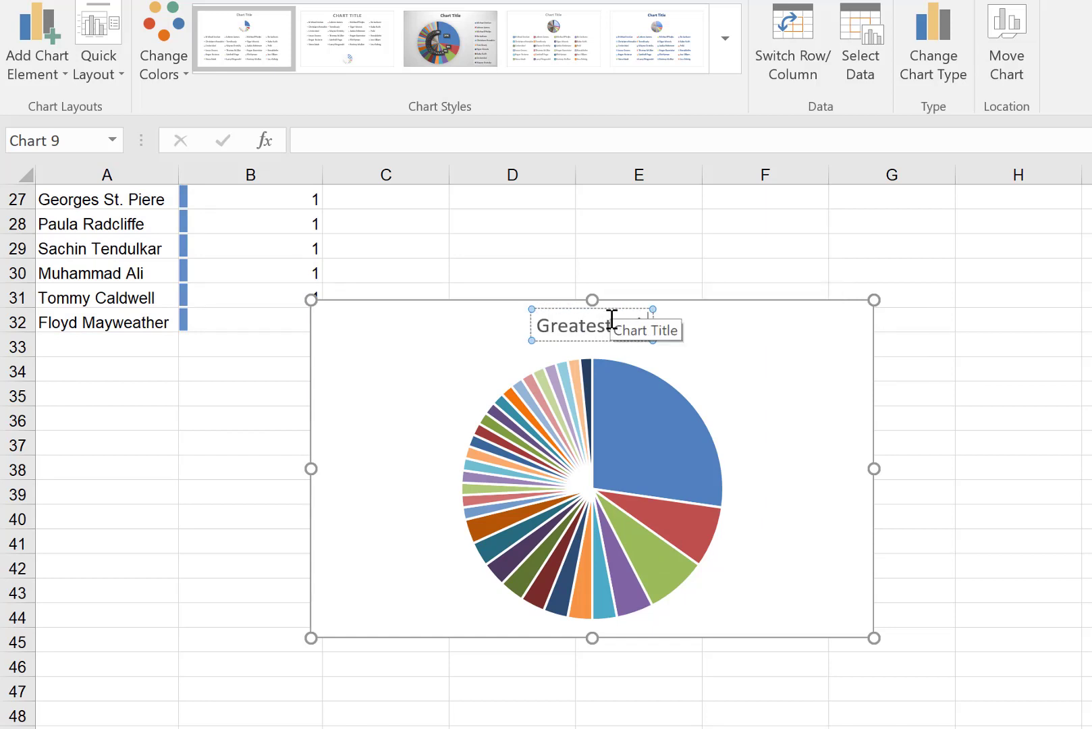
type(" Athletes of All Time")
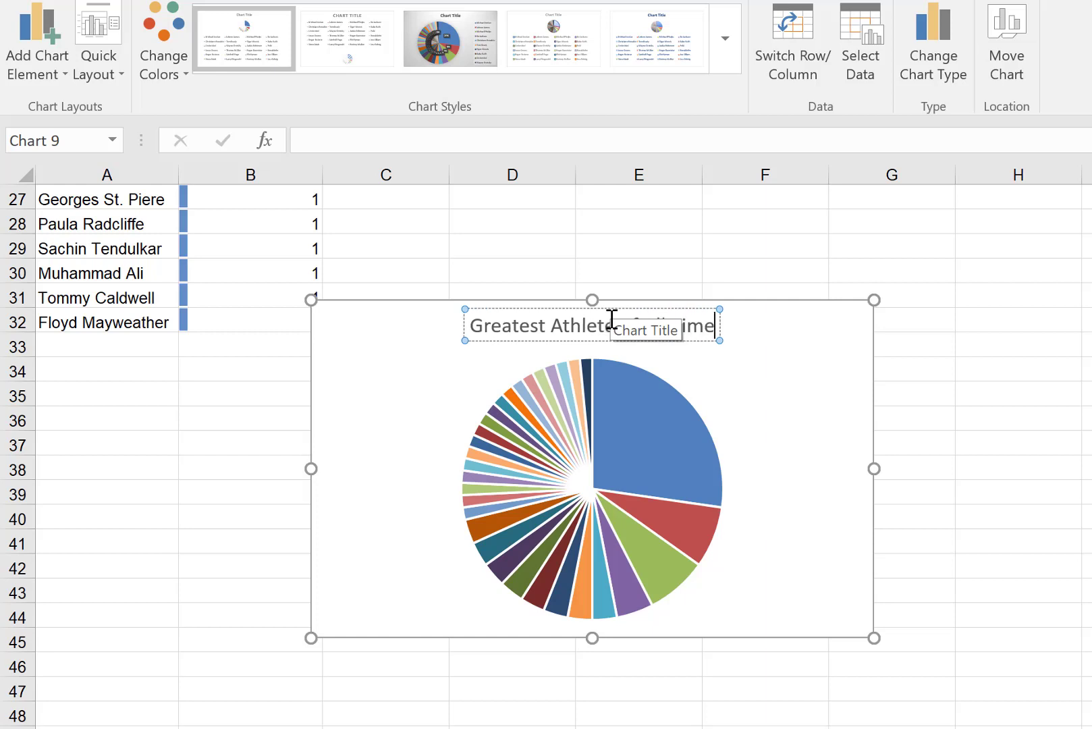
left_click(966, 378)
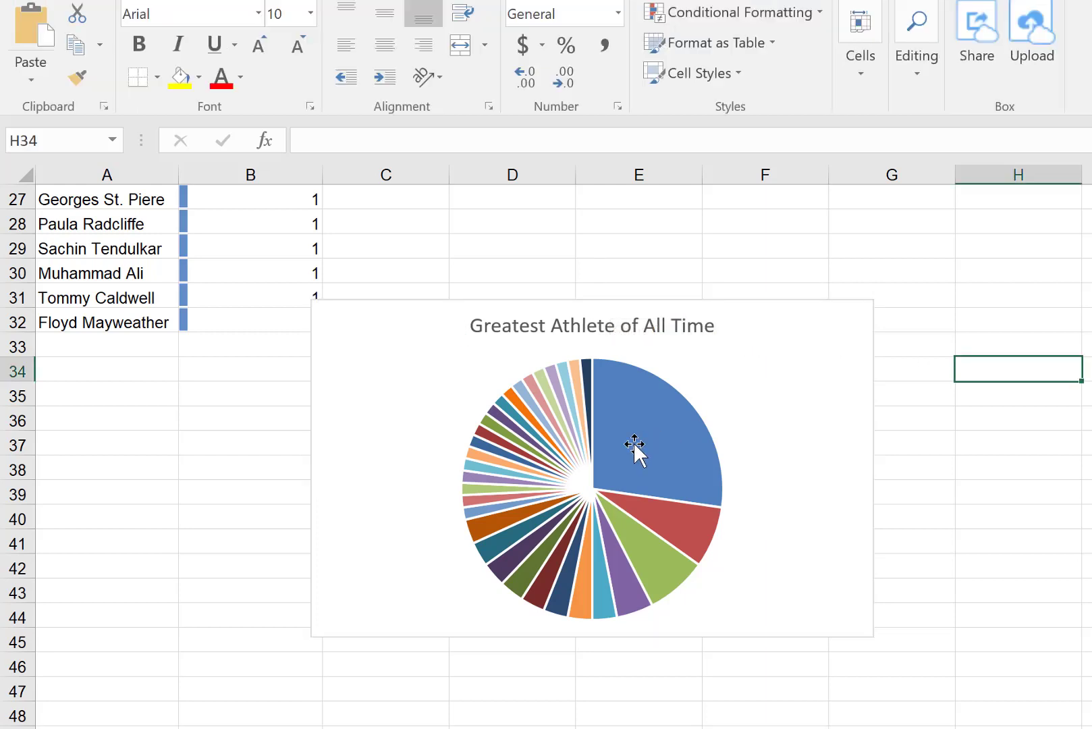
Inspect the athlete name, value and percentage of the largest slice in the pie chart
mouse_move(634, 445)
left_click(978, 556)
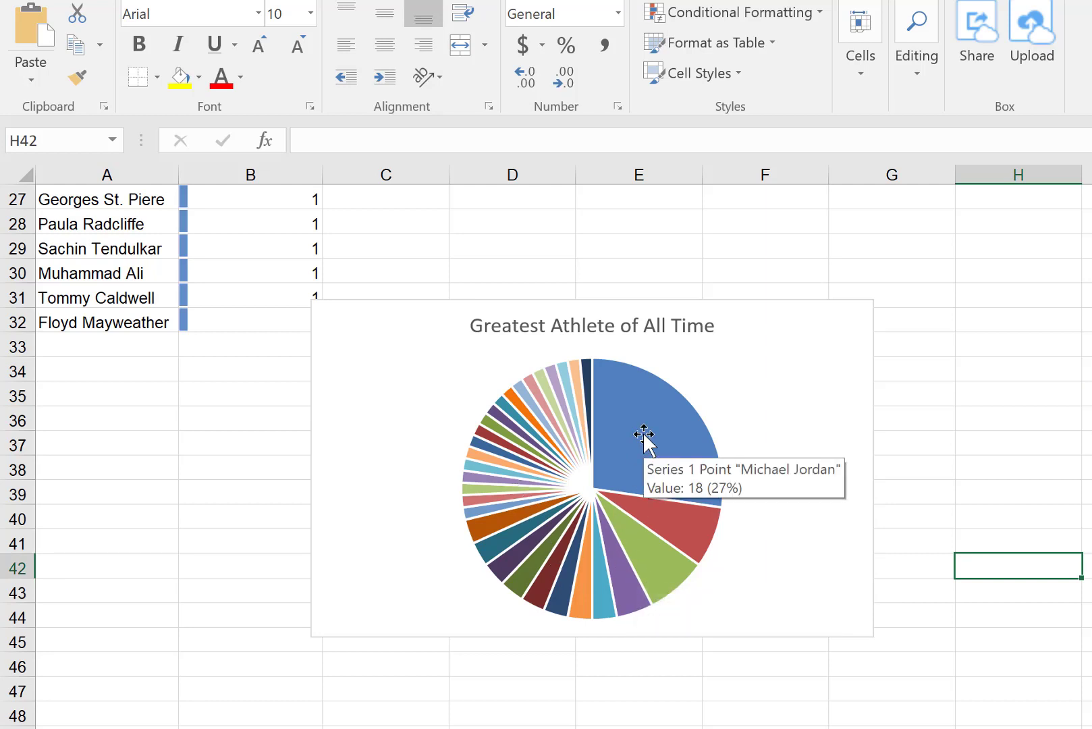
left_click(957, 398)
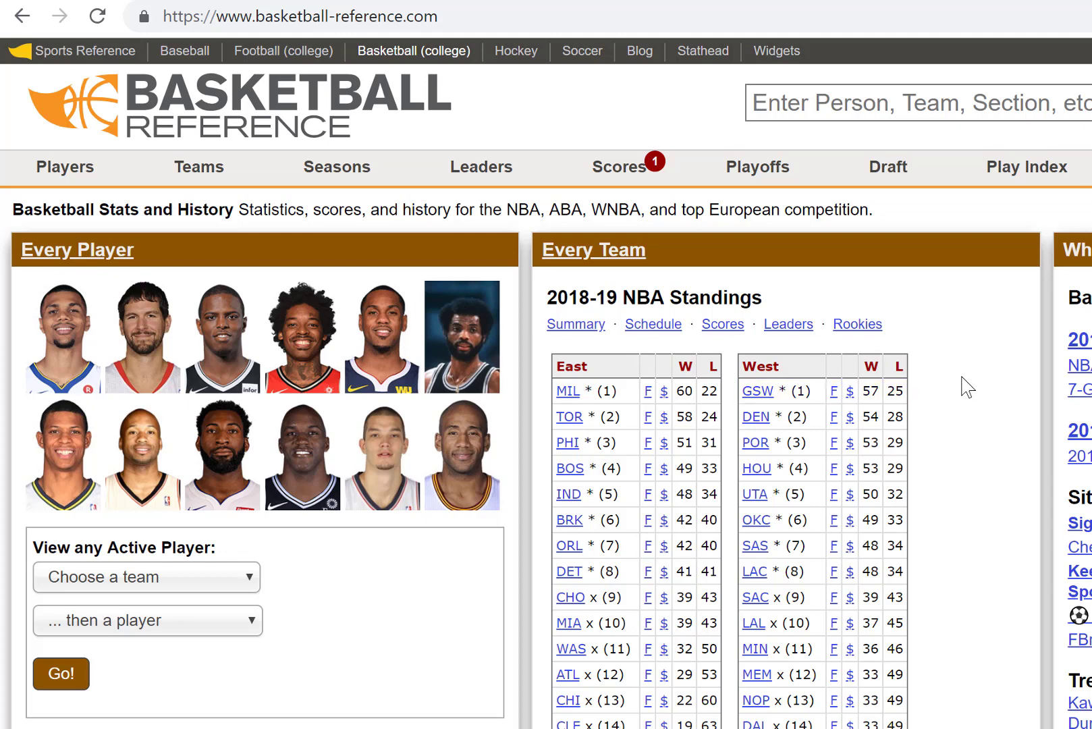
In the browser, search Basketball Reference for "michael jordan" and open his page under NBA & ABA Players
left_click(818, 104)
type("micha")
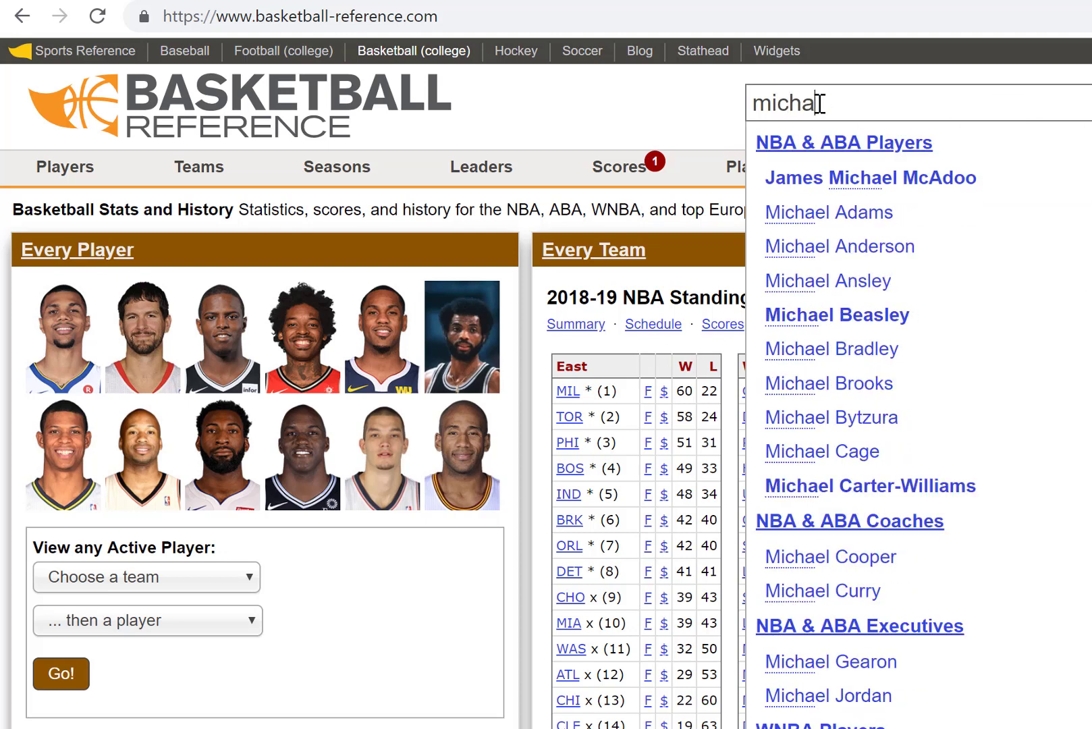
type("el jordan")
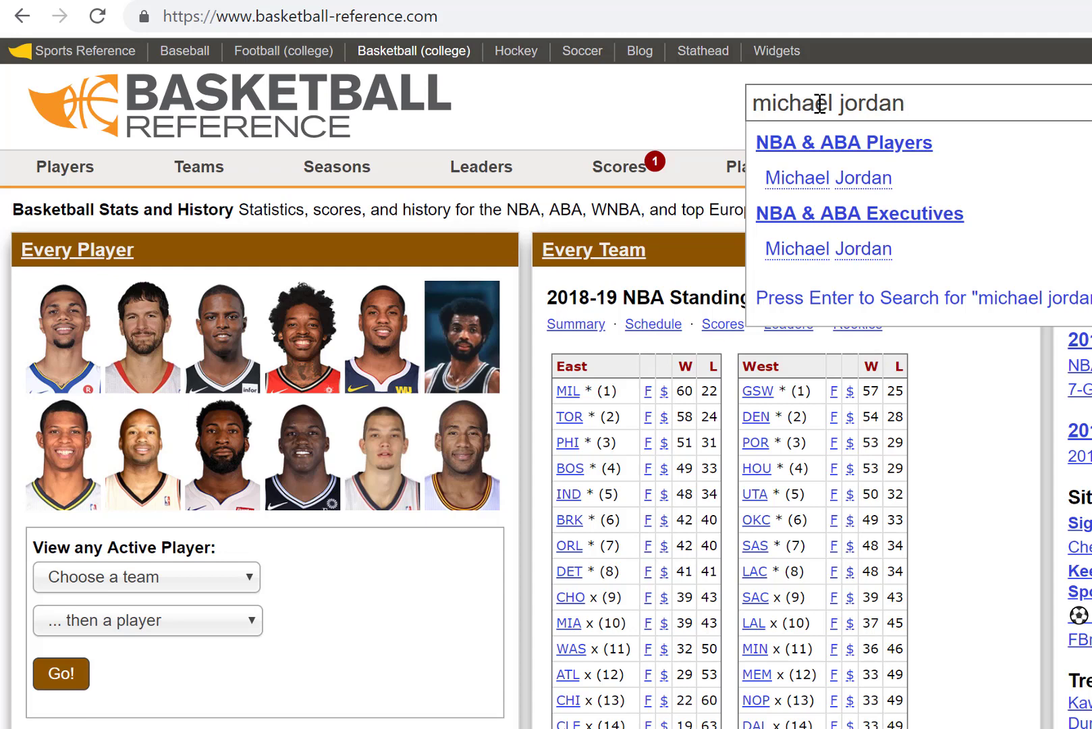
left_click(832, 180)
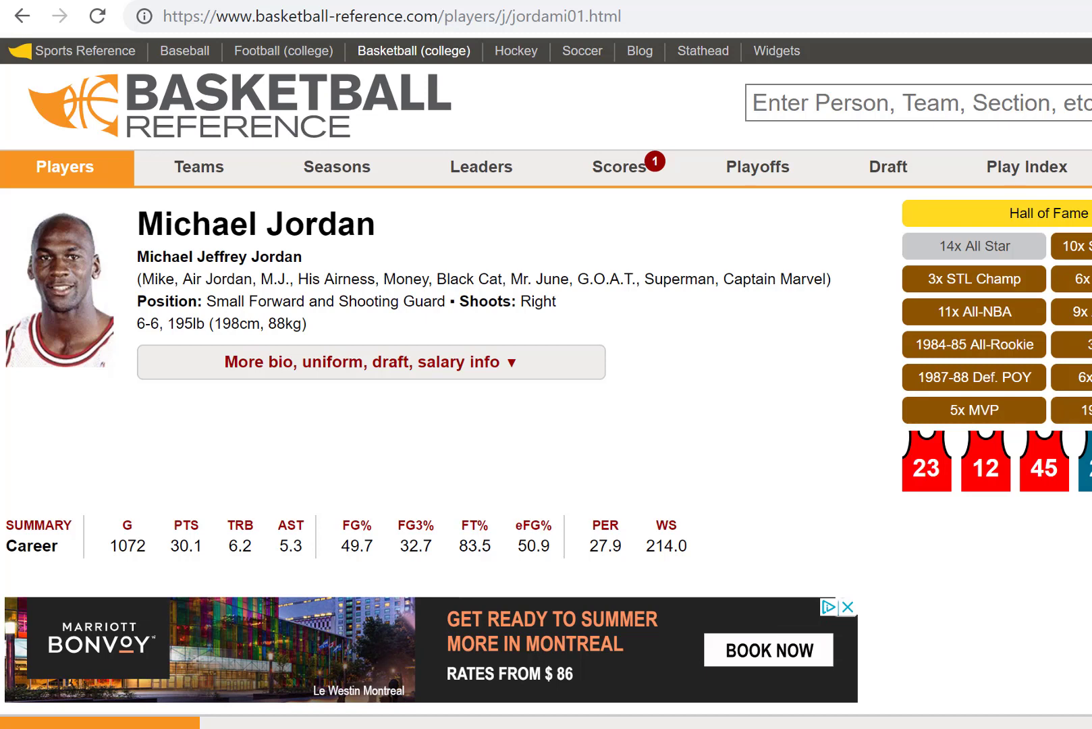
Zoom out on Michael Jordan's page and examine his list of nicknames, marking "G.O.A.T" within it
key("ctrl+minus")
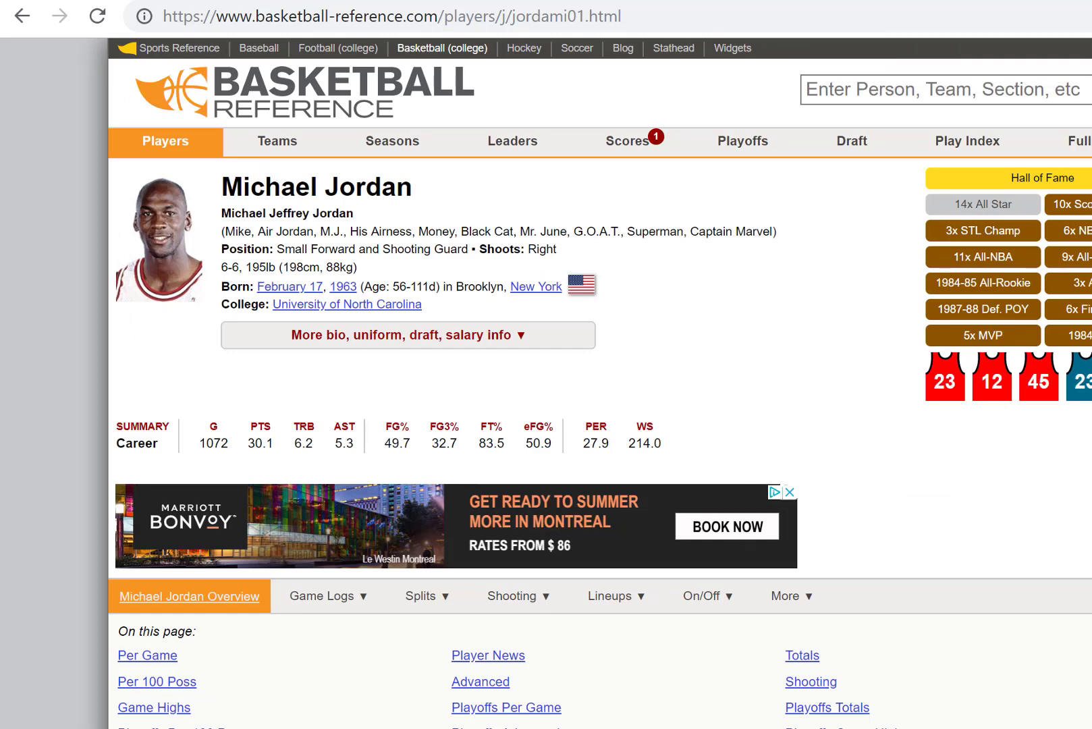
key("ctrl+minus")
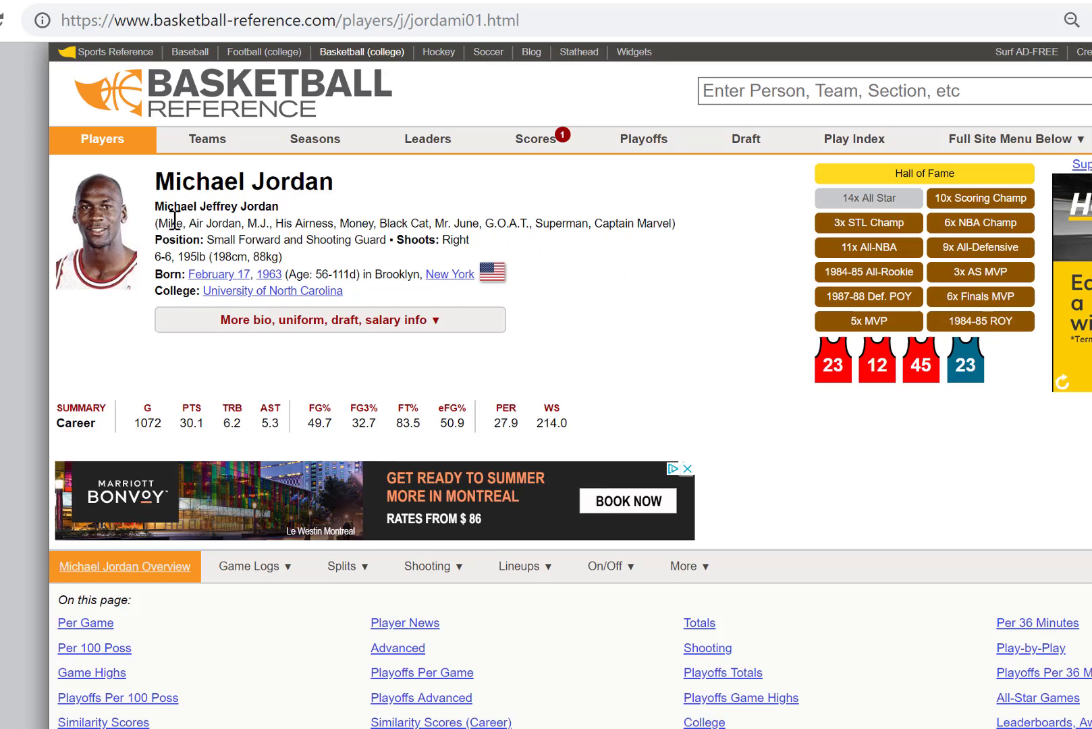
left_click_drag(157, 223, 665, 228)
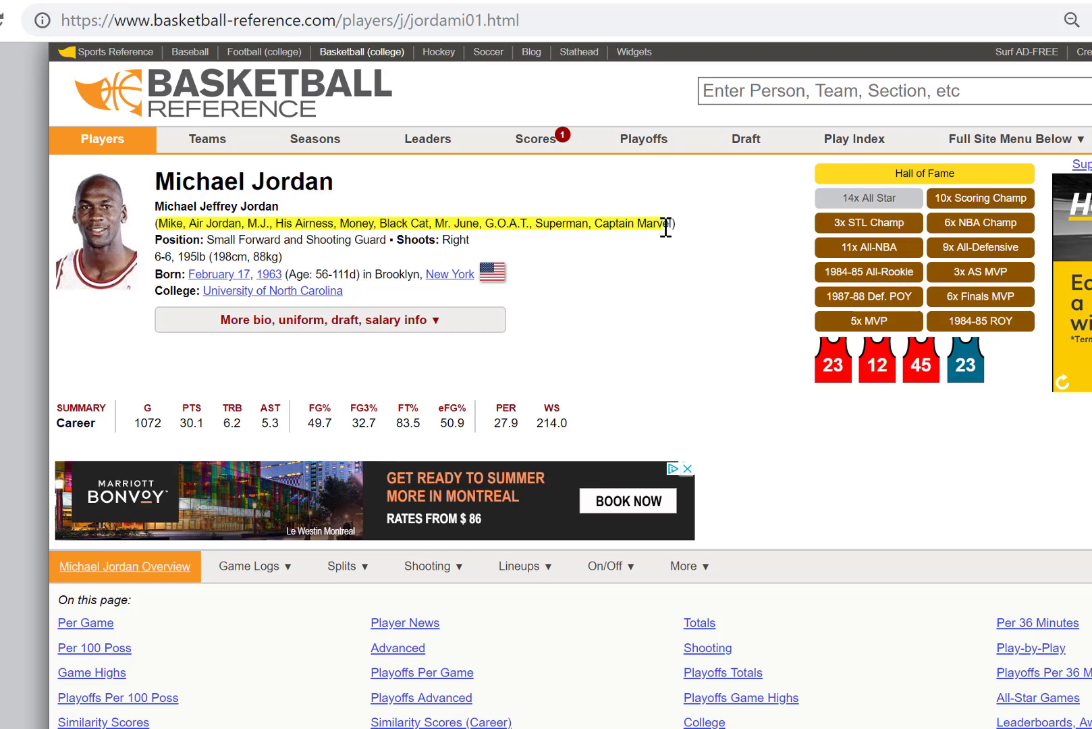
left_click(488, 223)
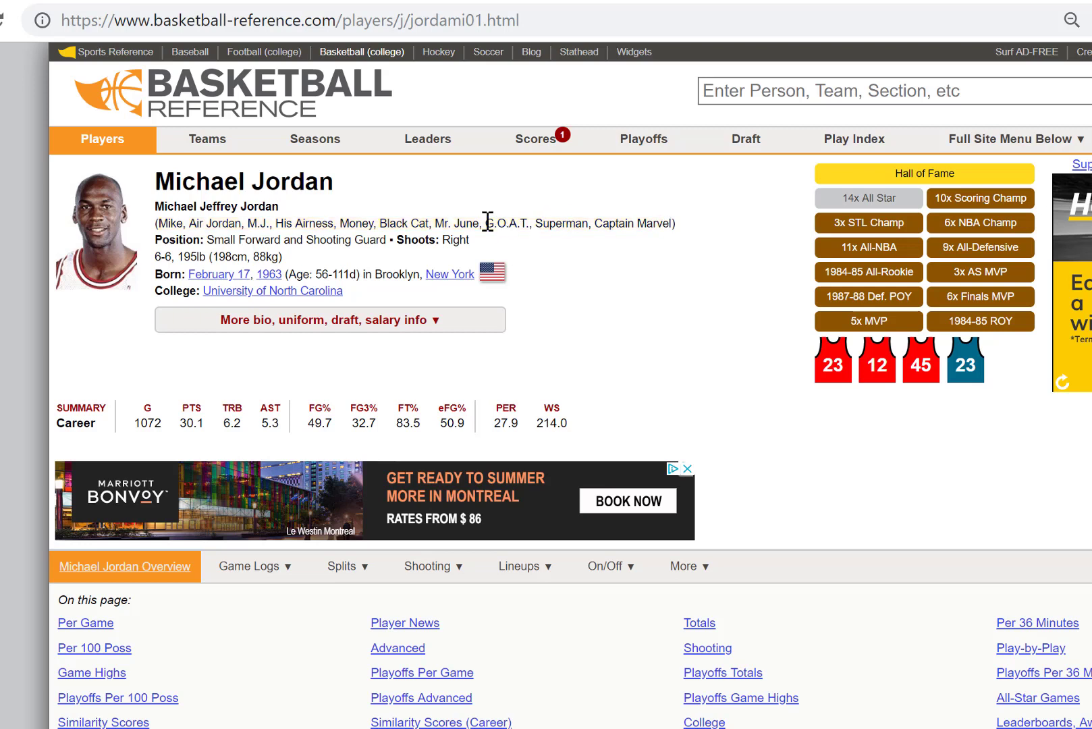
left_click_drag(488, 222, 528, 225)
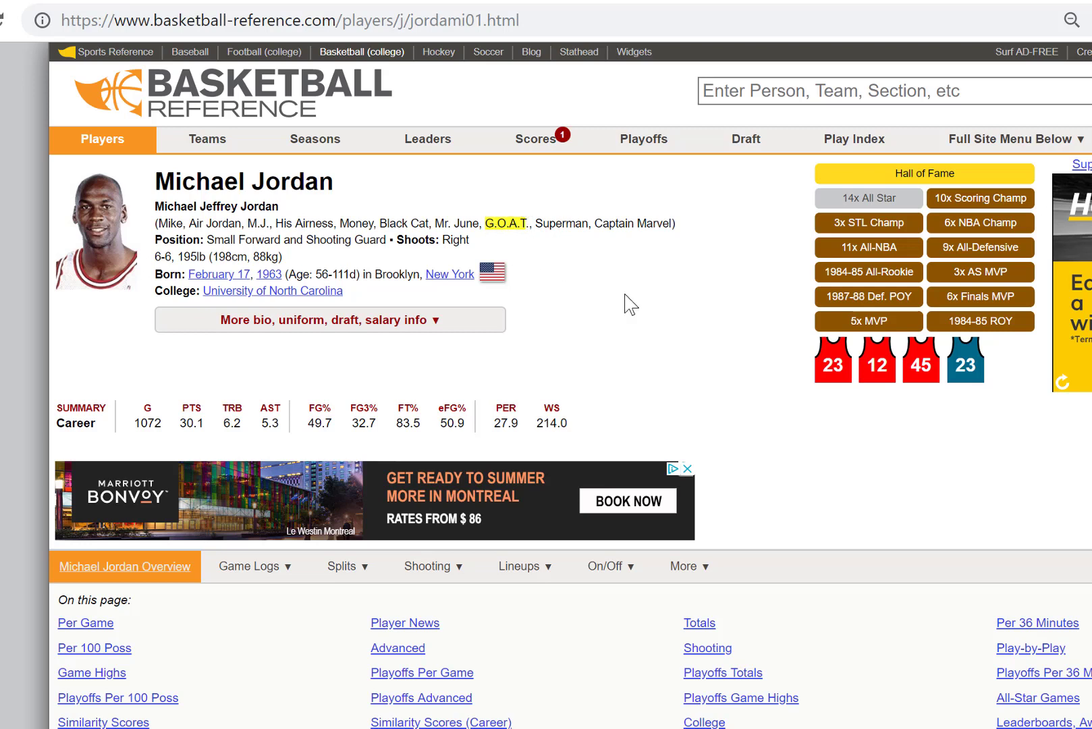
left_click(738, 281)
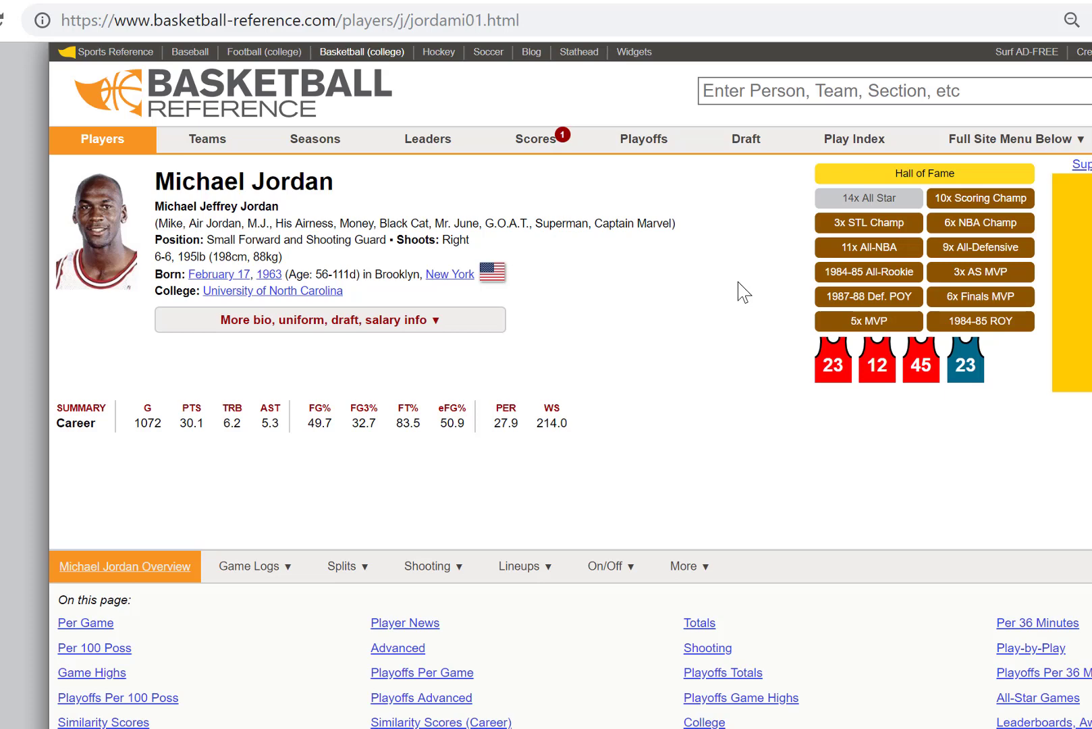
Examine the season rows and statistics columns of Michael Jordan's Per Game table
scroll(742, 291, "down", 12)
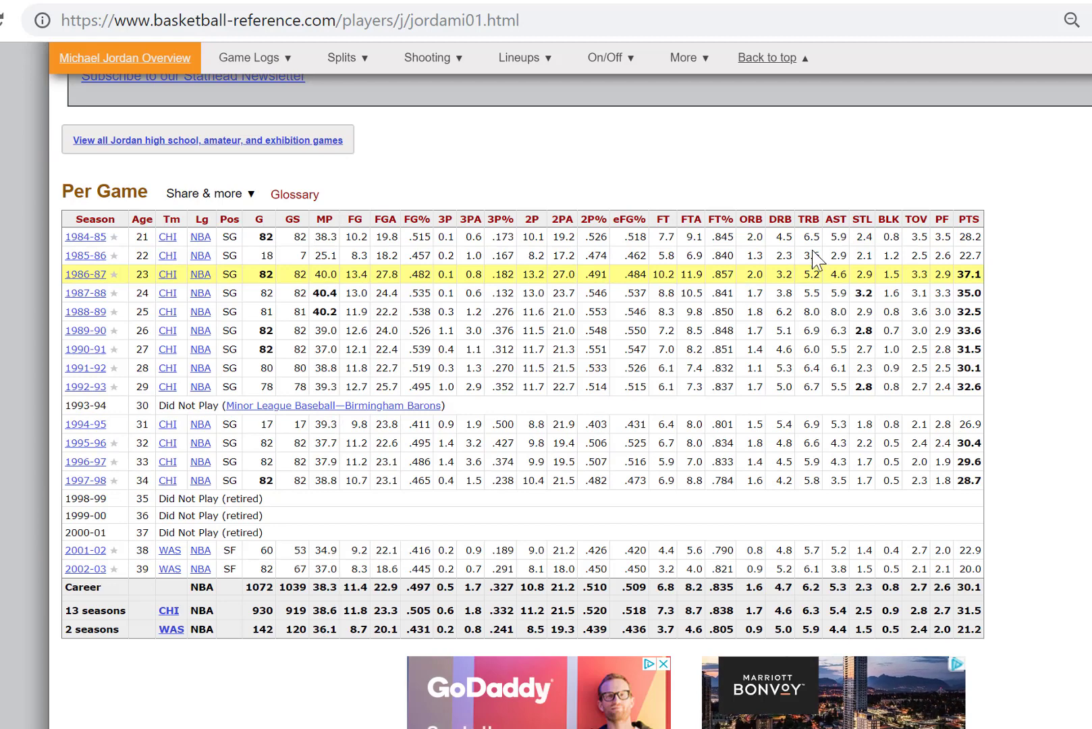
scroll(1061, 266, "down", 1)
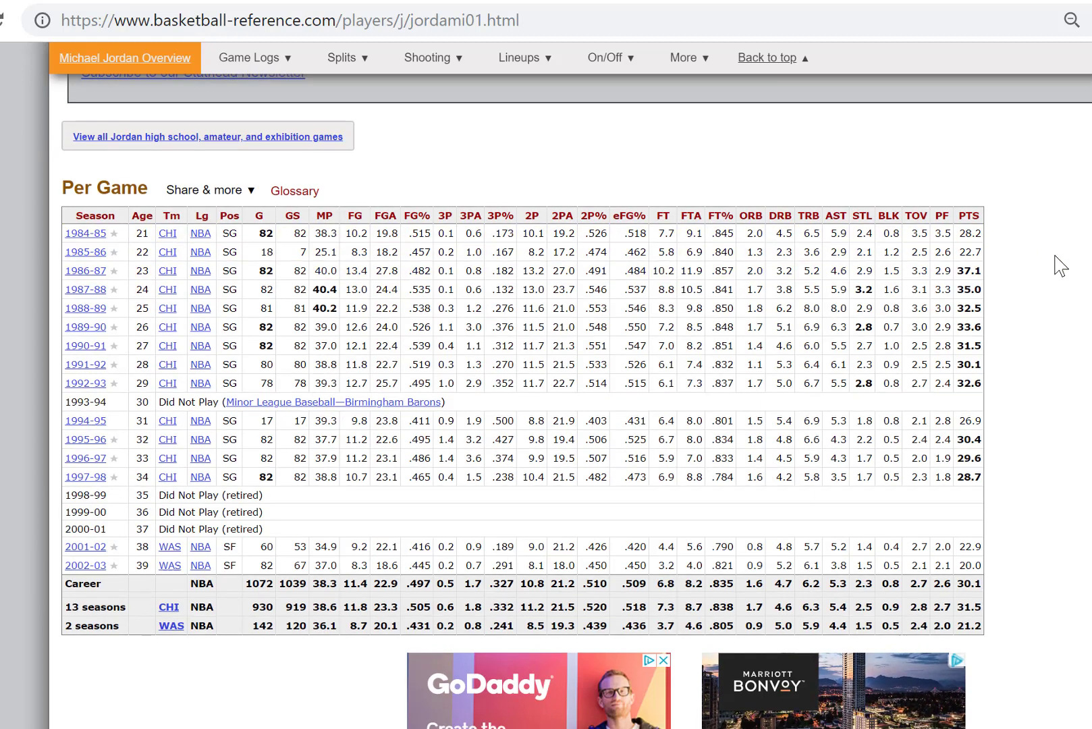
scroll(1060, 265, "down", 1)
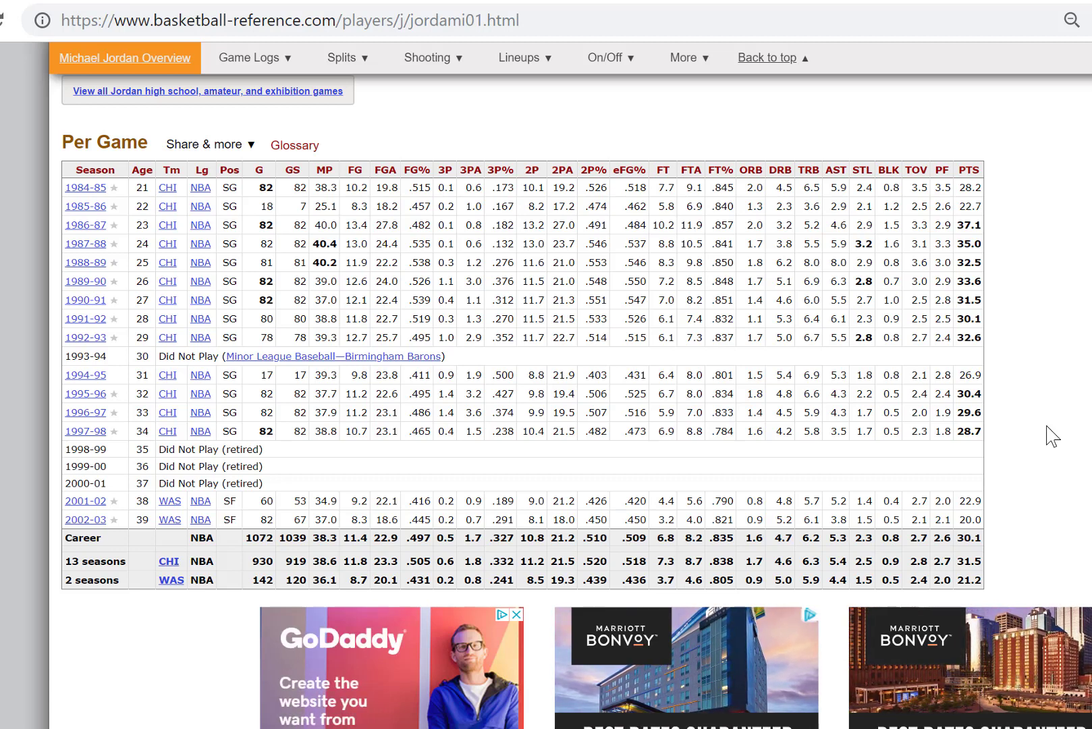
left_click(891, 224)
left_click(867, 242)
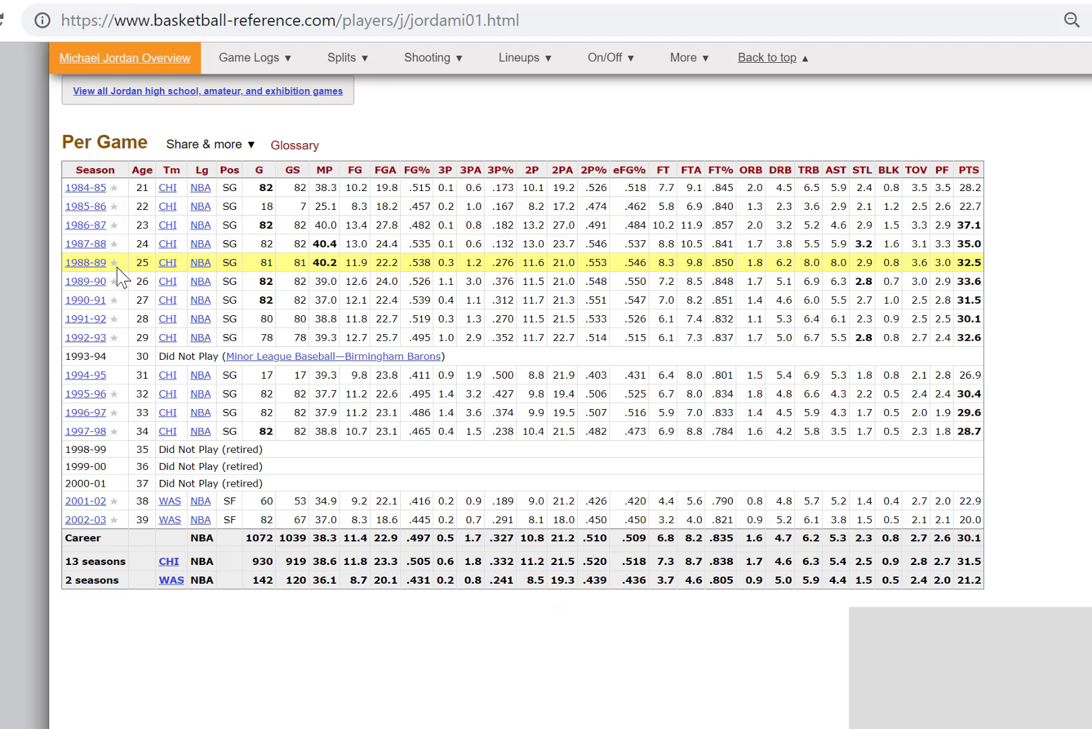
mouse_move(107, 177)
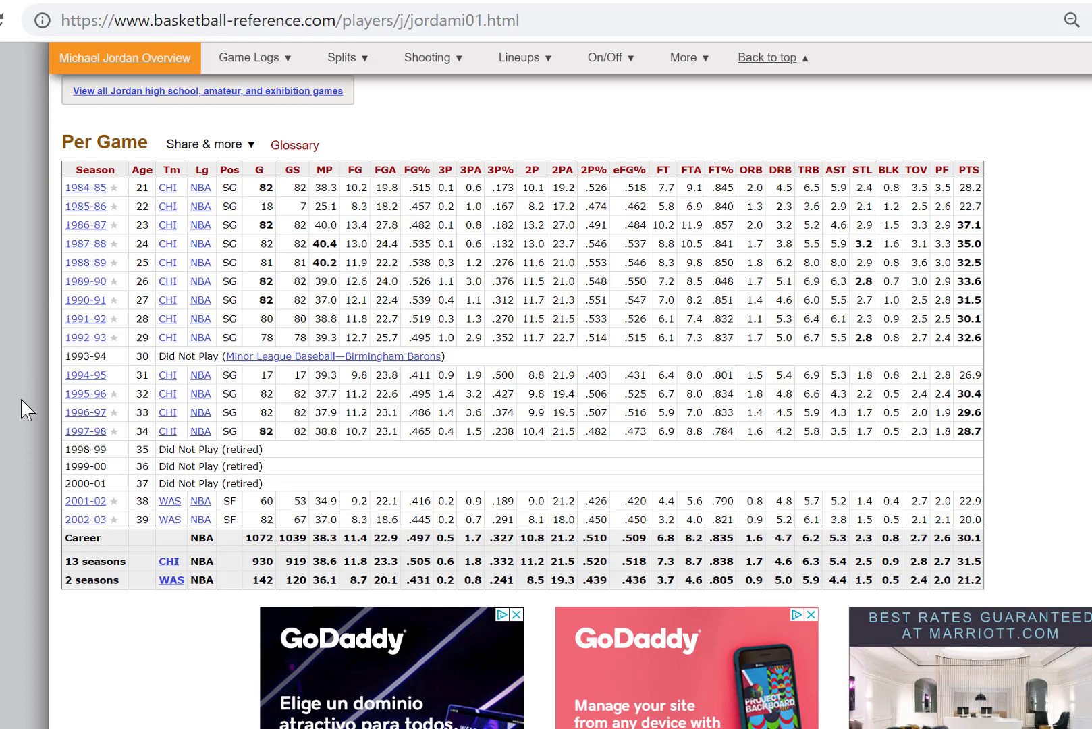
Look through Michael Jordan's Totals and Per 100 Poss tables further down the player page
scroll(21, 399, "down", 4)
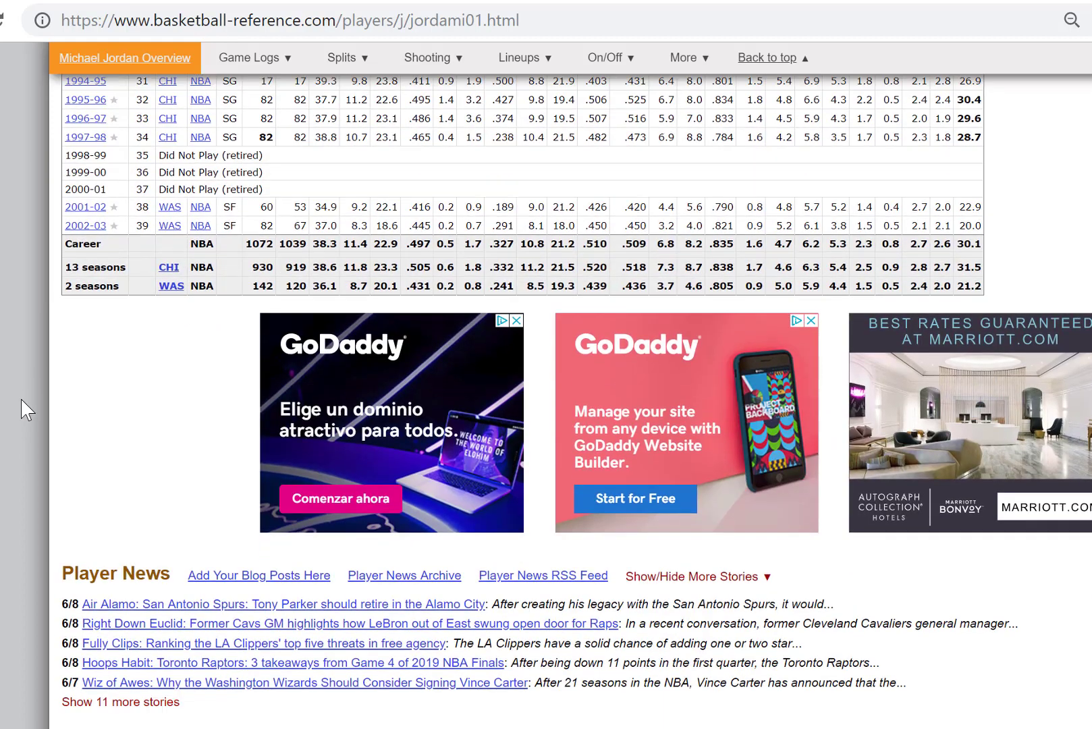
scroll(22, 400, "down", 7)
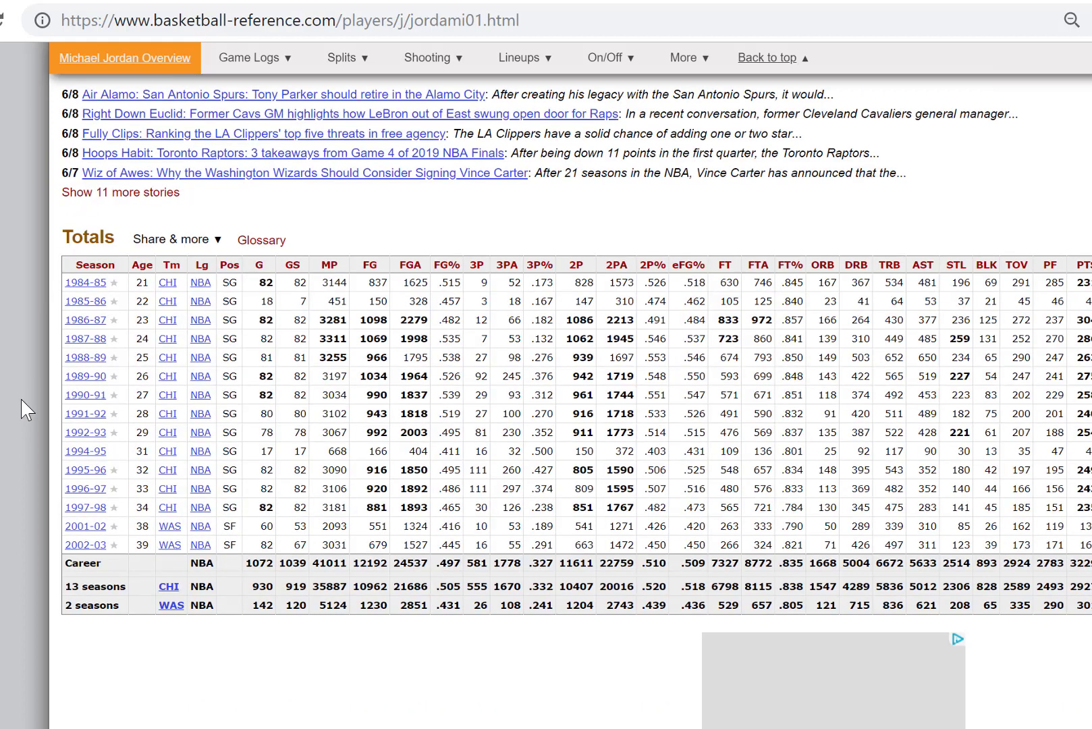
scroll(22, 399, "down", 3)
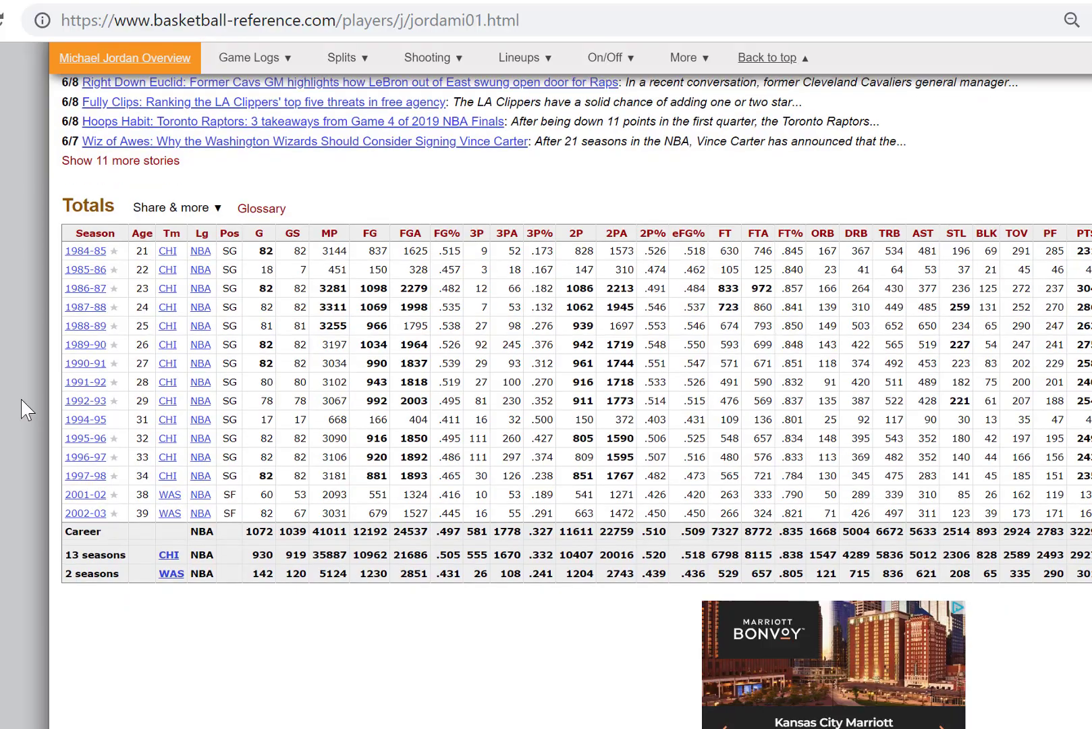
scroll(22, 400, "down", 15)
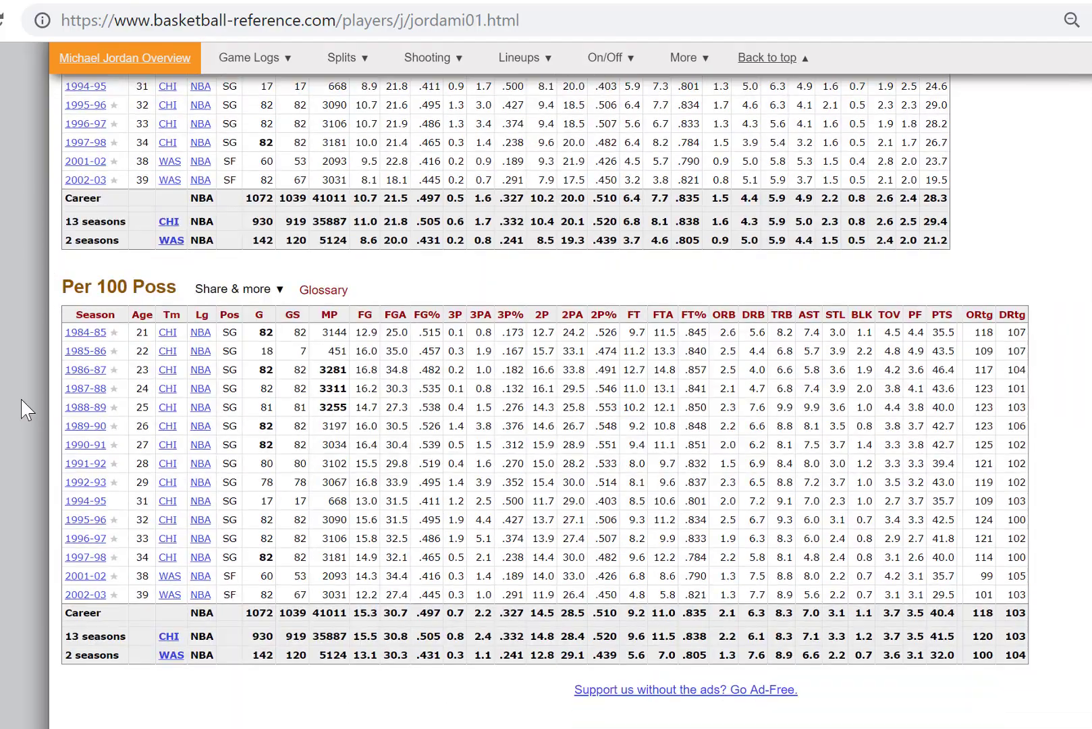
Look through Michael Jordan's Shooting, Play-by-Play, Game Highs and Playoffs Per Game tables further down the player page
scroll(22, 400, "down", 14)
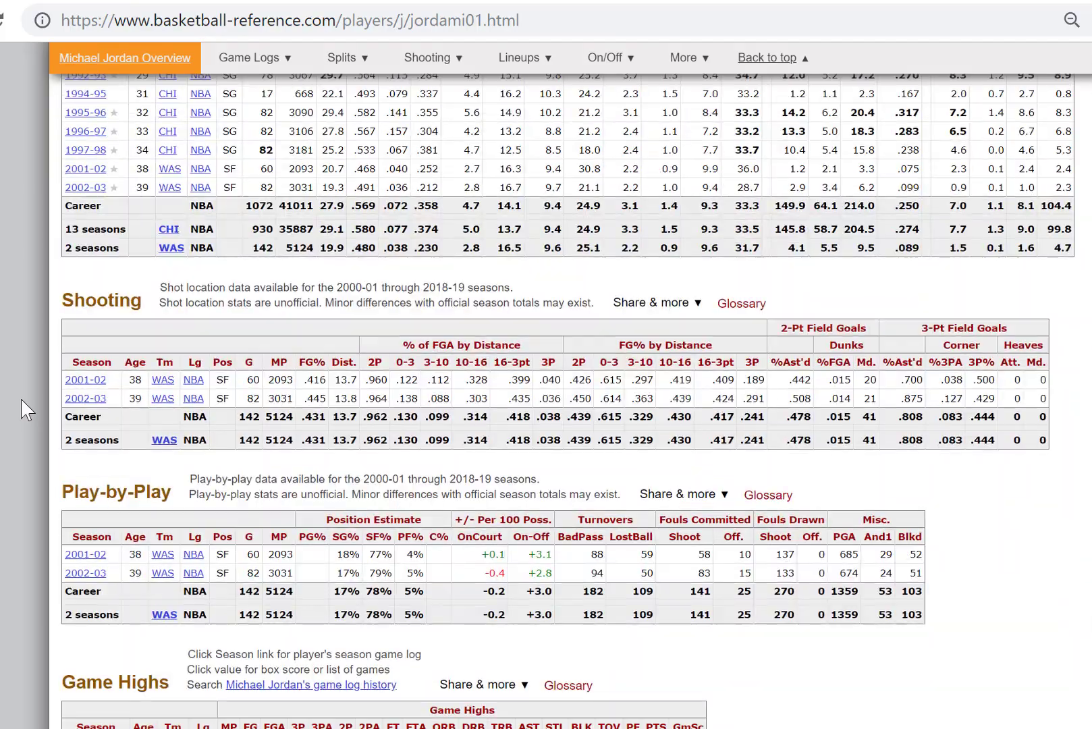
scroll(22, 400, "down", 4)
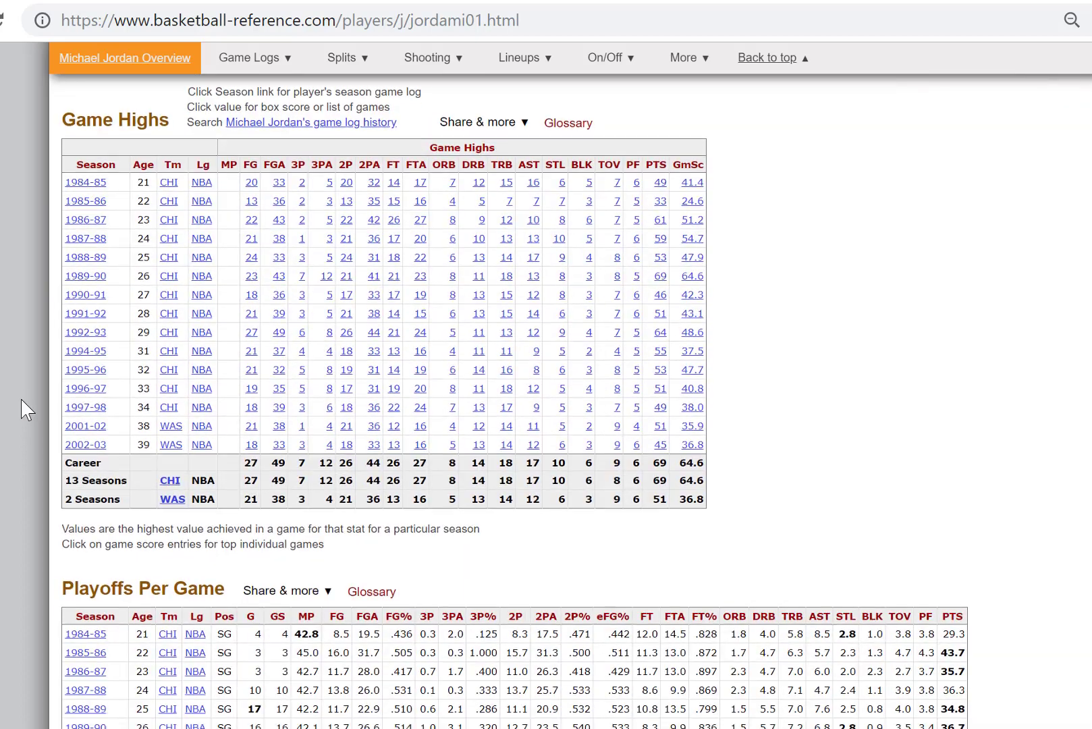
scroll(21, 399, "down", 3)
scroll(22, 399, "down", 2)
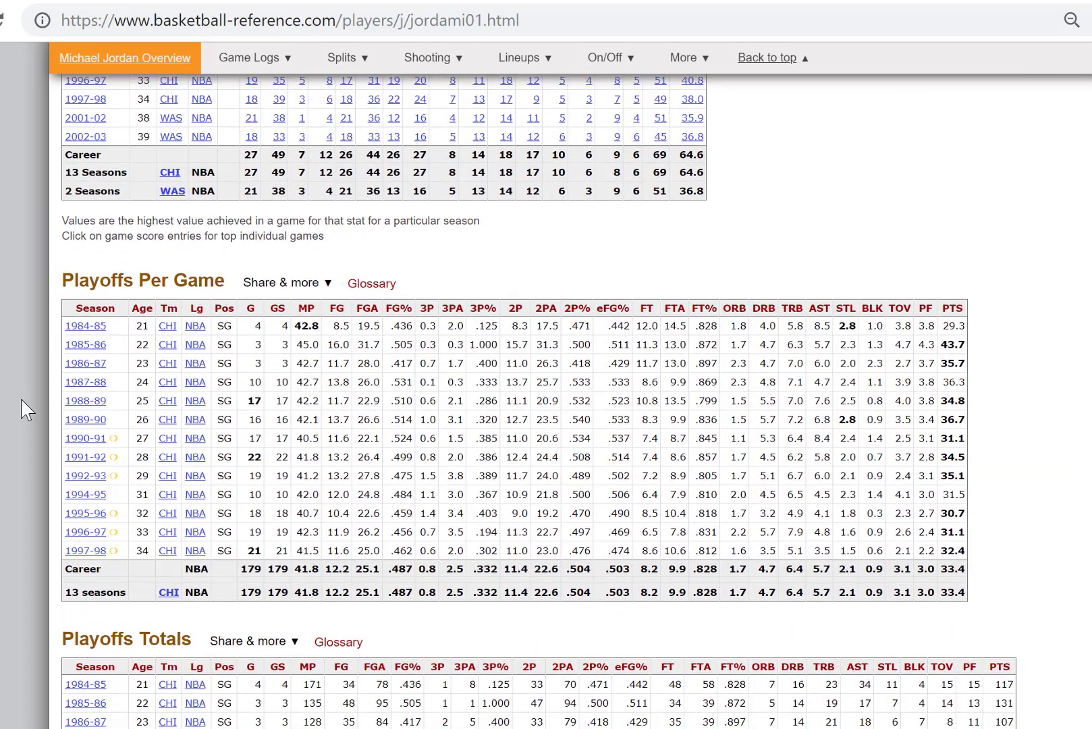
scroll(22, 410, "down", 2)
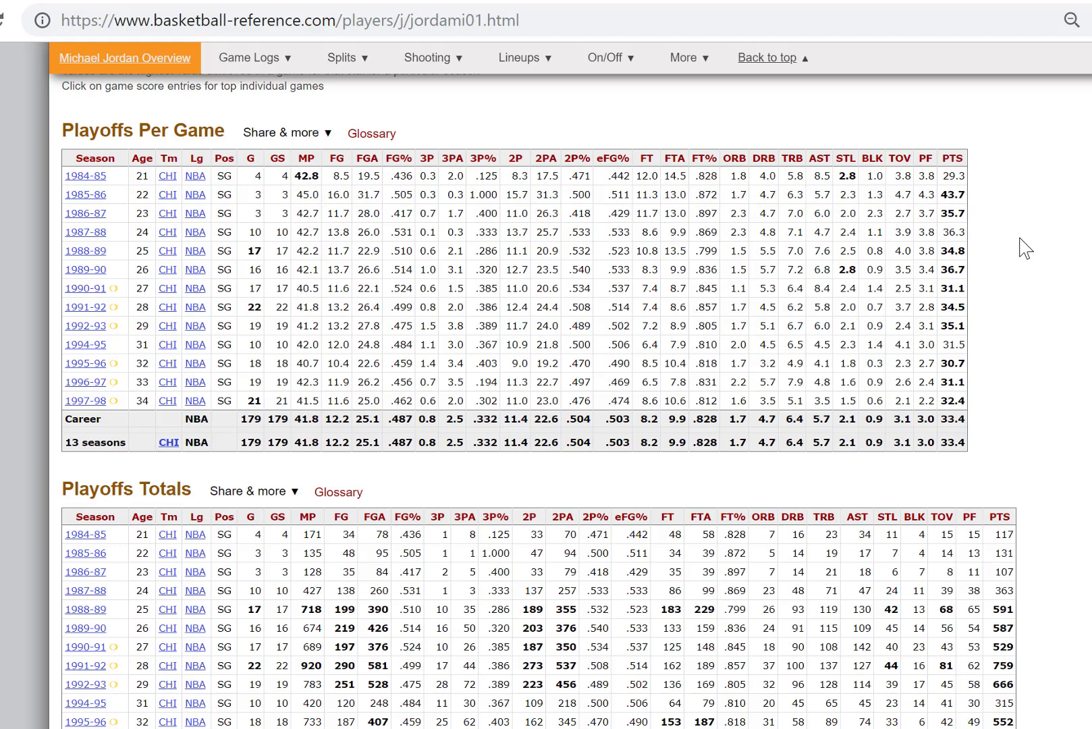
Examine the Playoffs Totals table and its Season column description, enlarge the page to read the rows, and return to the player's profile header
scroll(1025, 248, "down", 2)
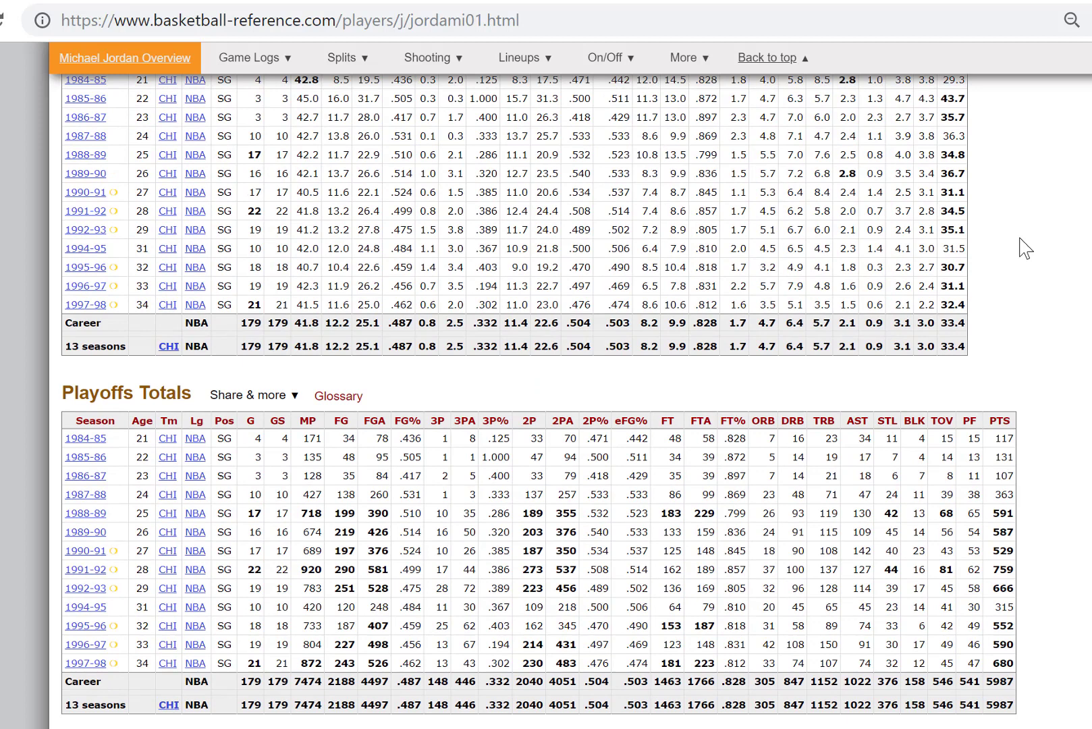
left_click(90, 432)
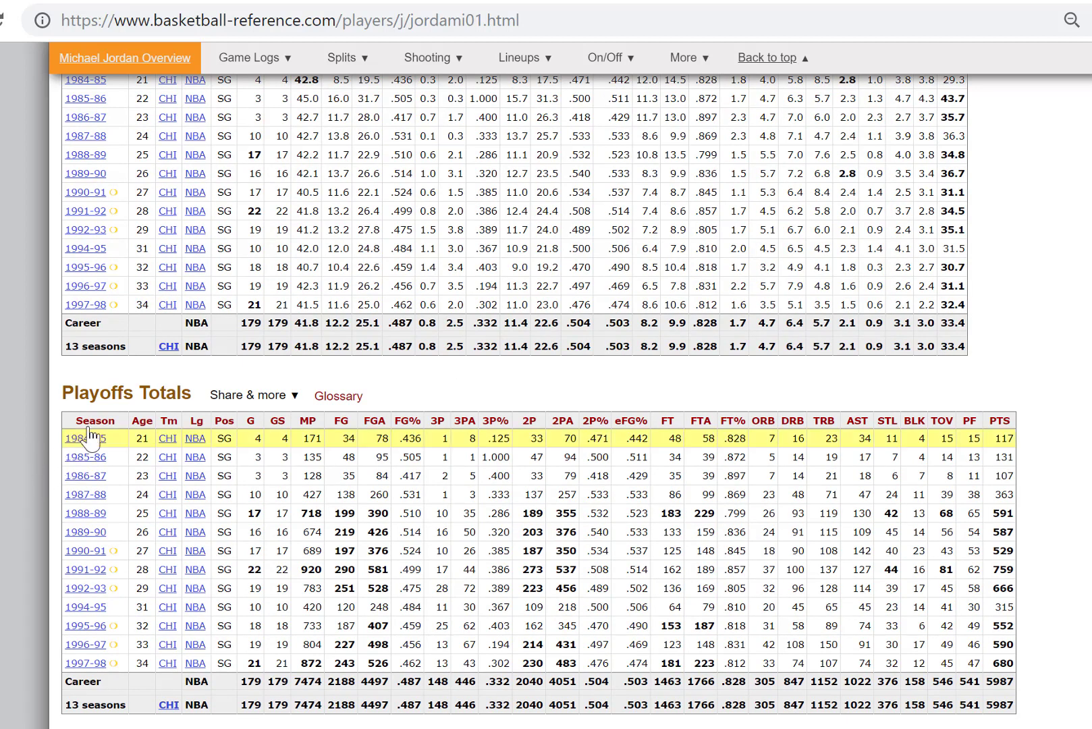
mouse_move(100, 424)
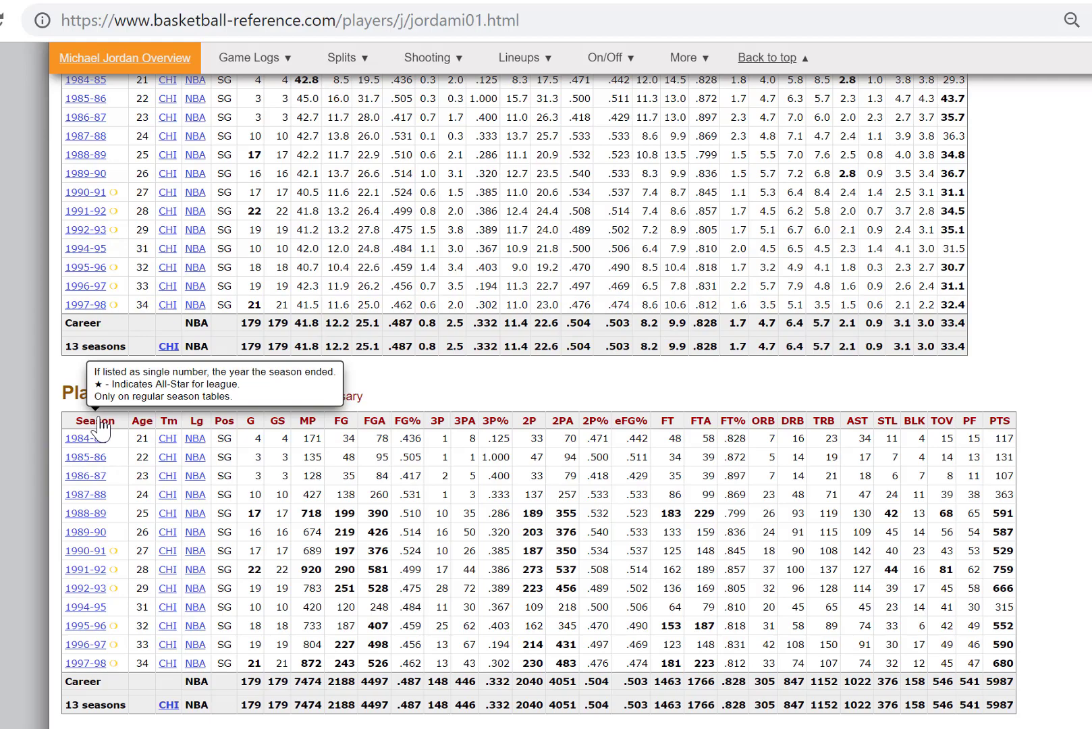
scroll(100, 423, "up", 4, "ctrl")
scroll(100, 427, "down", 2)
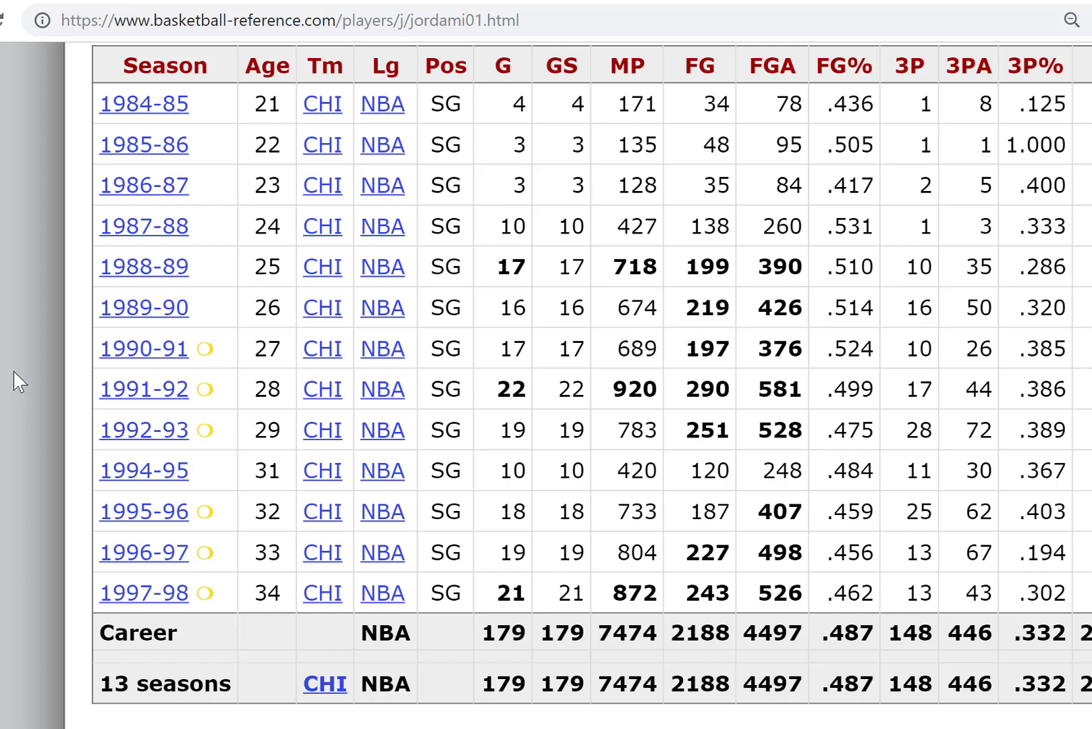
key("Home")
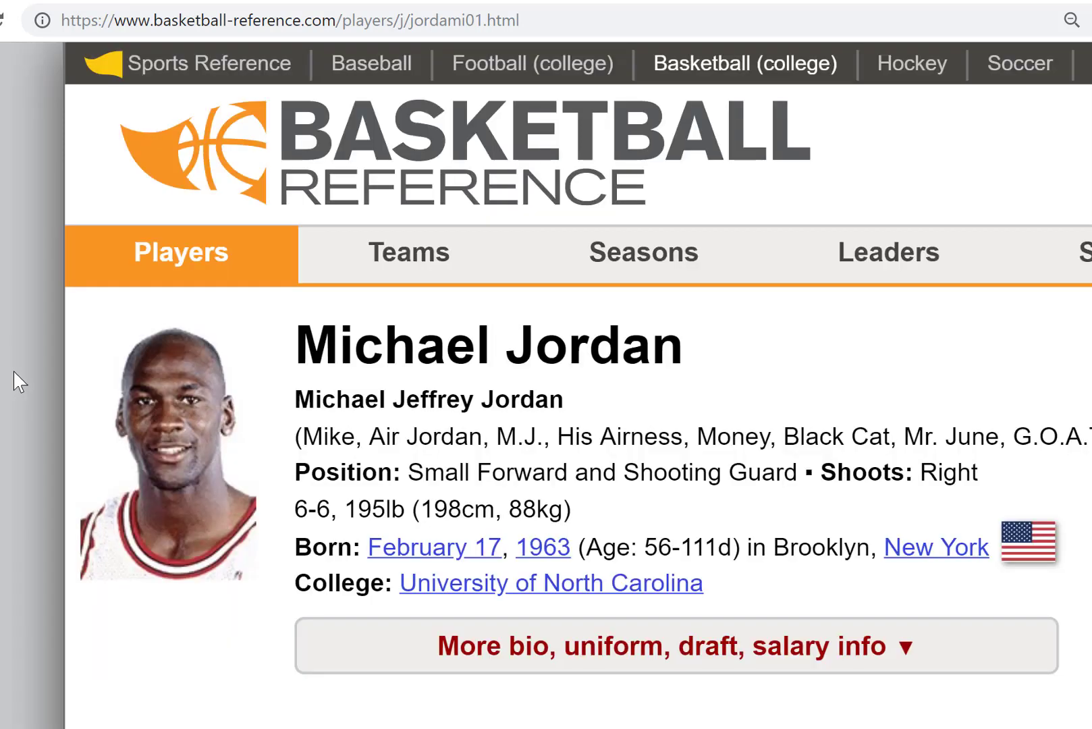